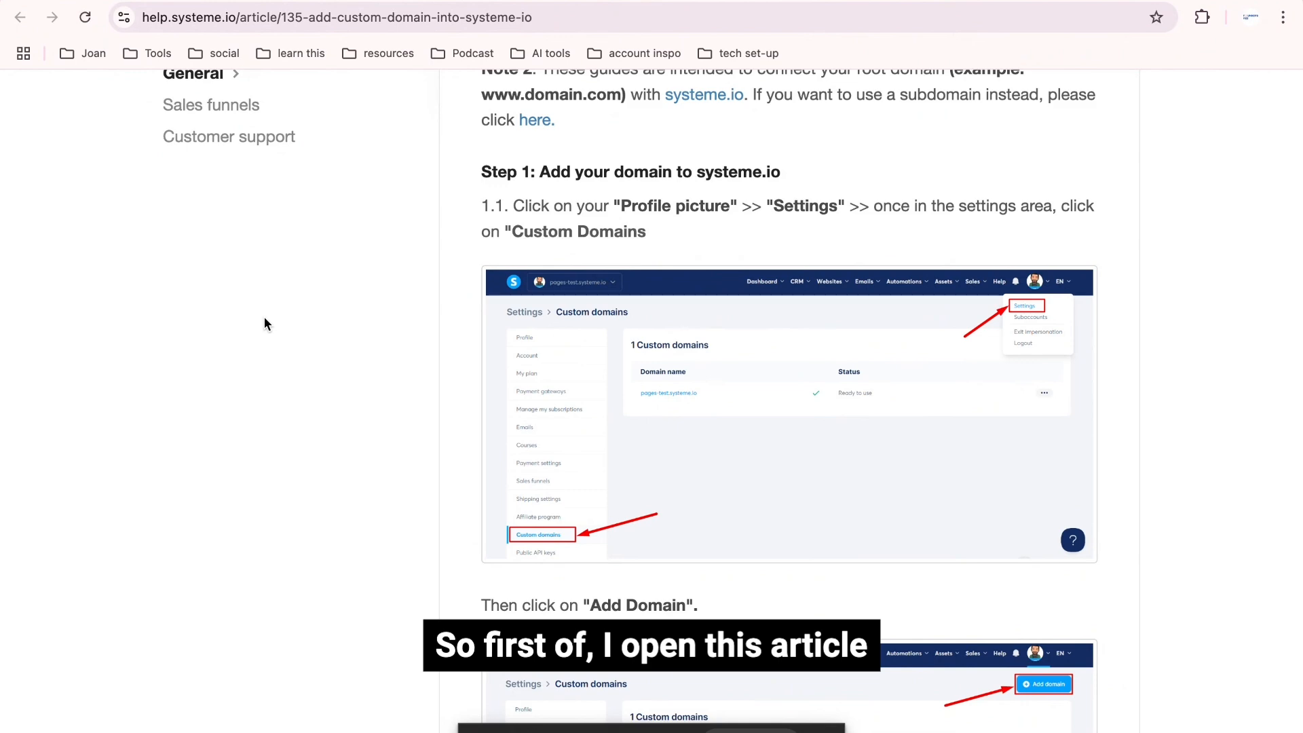
Switch to the Google Docs worksheet and open the help article linked as "connect your domain step-by-step" under Step #4.
{"action": "scroll", "coordinate": [621, 247], "scroll_direction": "up", "scroll_amount": 2}
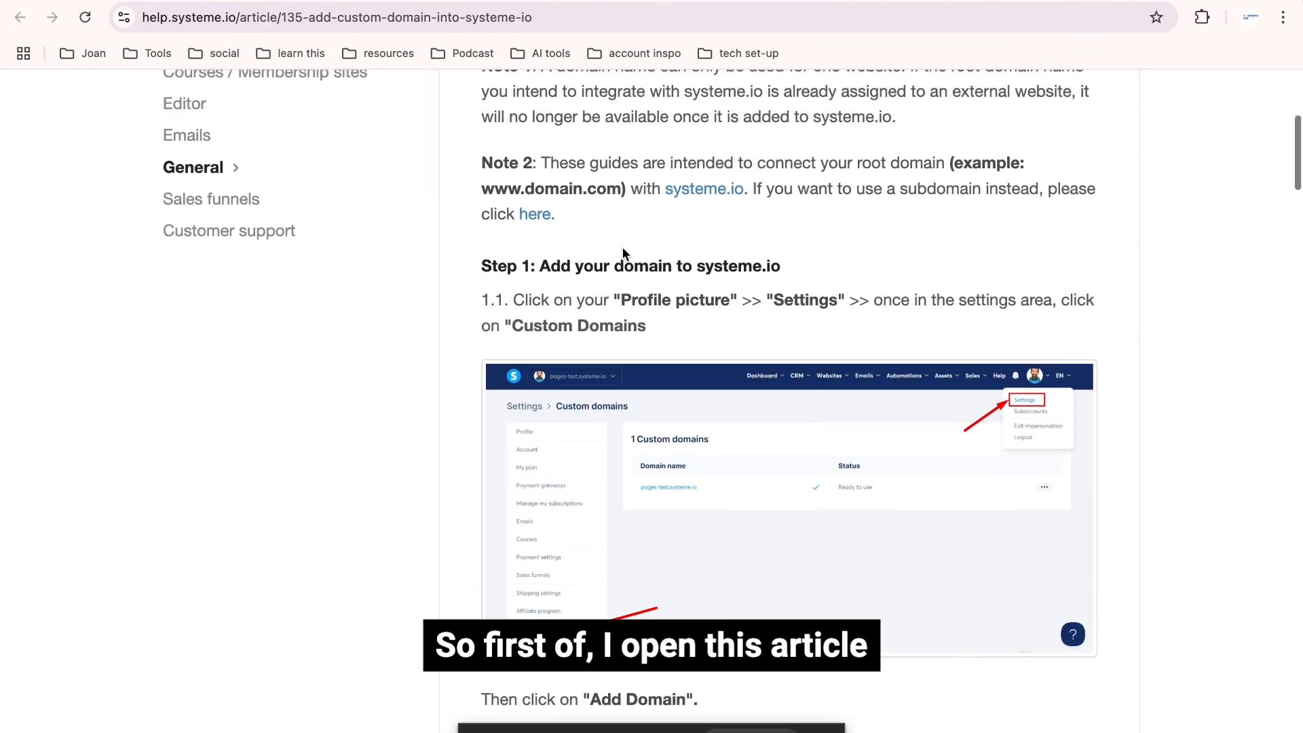
{"action": "scroll", "coordinate": [623, 250], "scroll_direction": "up", "scroll_amount": 6}
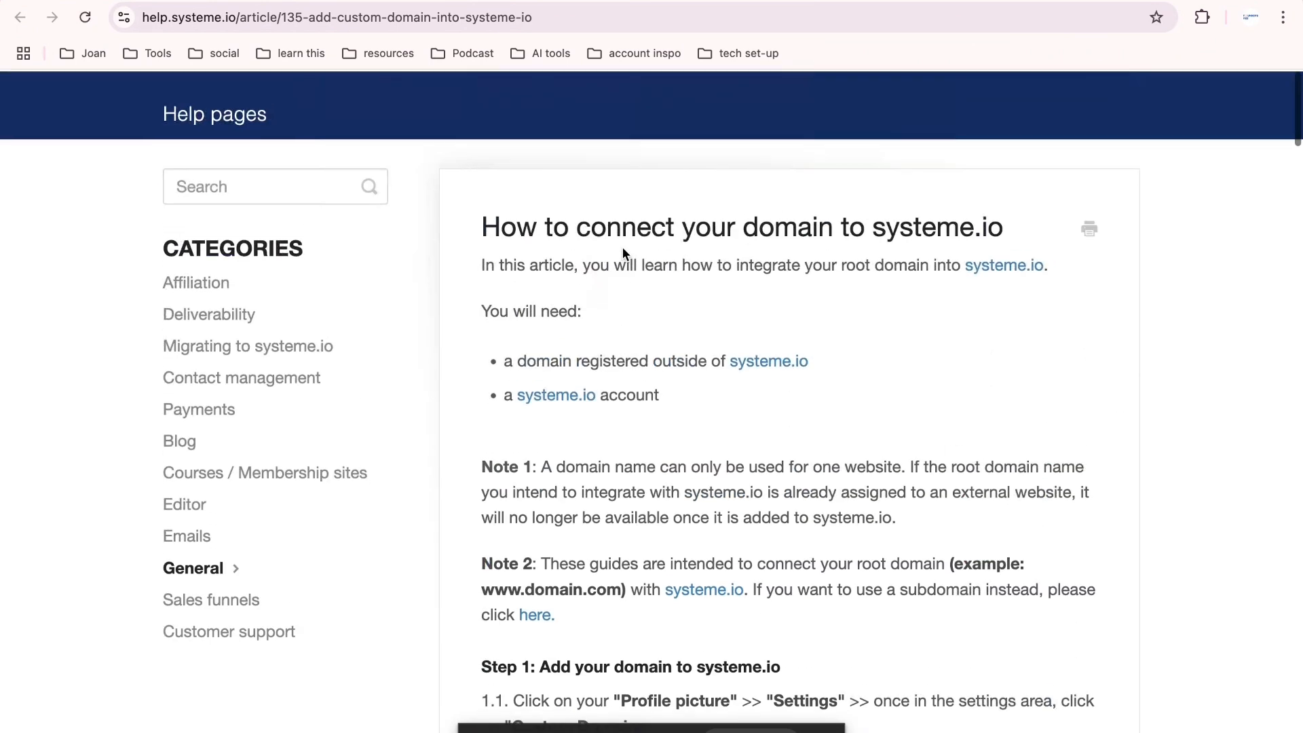
{"action": "scroll", "coordinate": [623, 250], "scroll_direction": "down", "scroll_amount": 3}
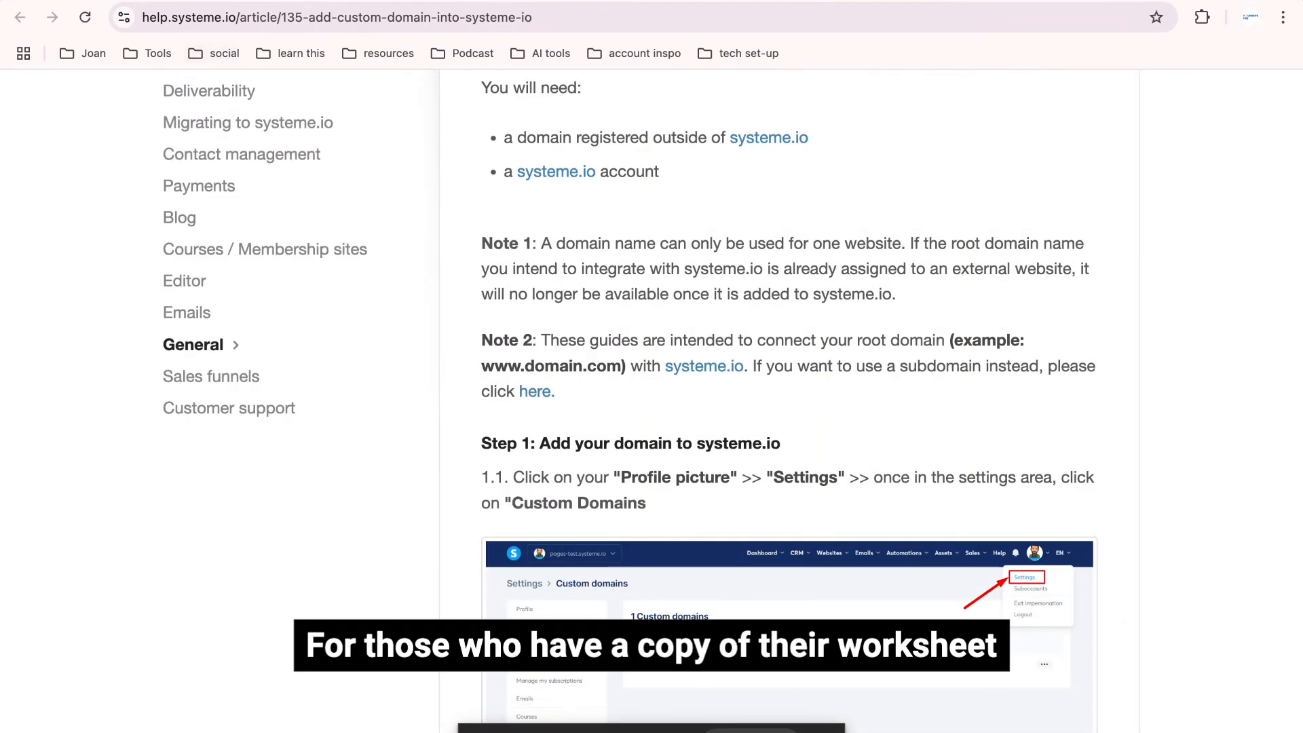
{"action": "left_click", "coordinate": [407, 2]}
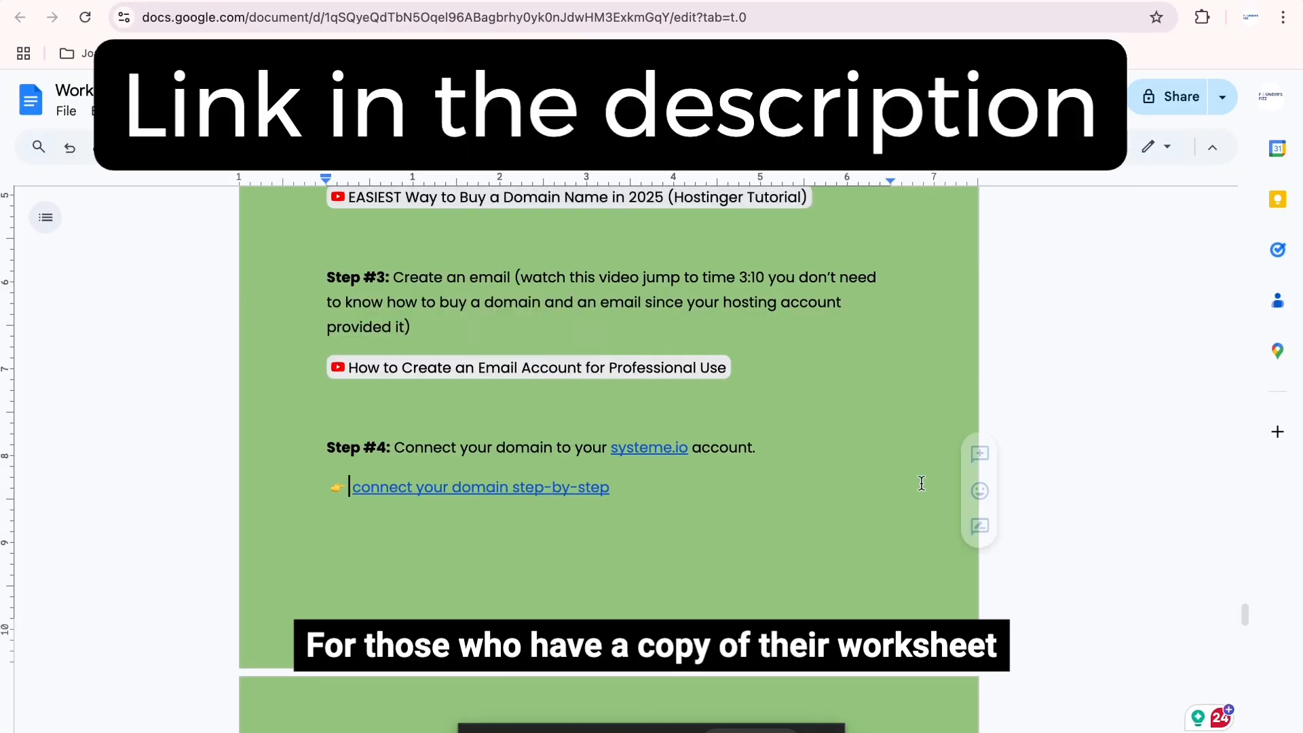
{"action": "scroll", "coordinate": [854, 479], "scroll_direction": "down", "scroll_amount": 1}
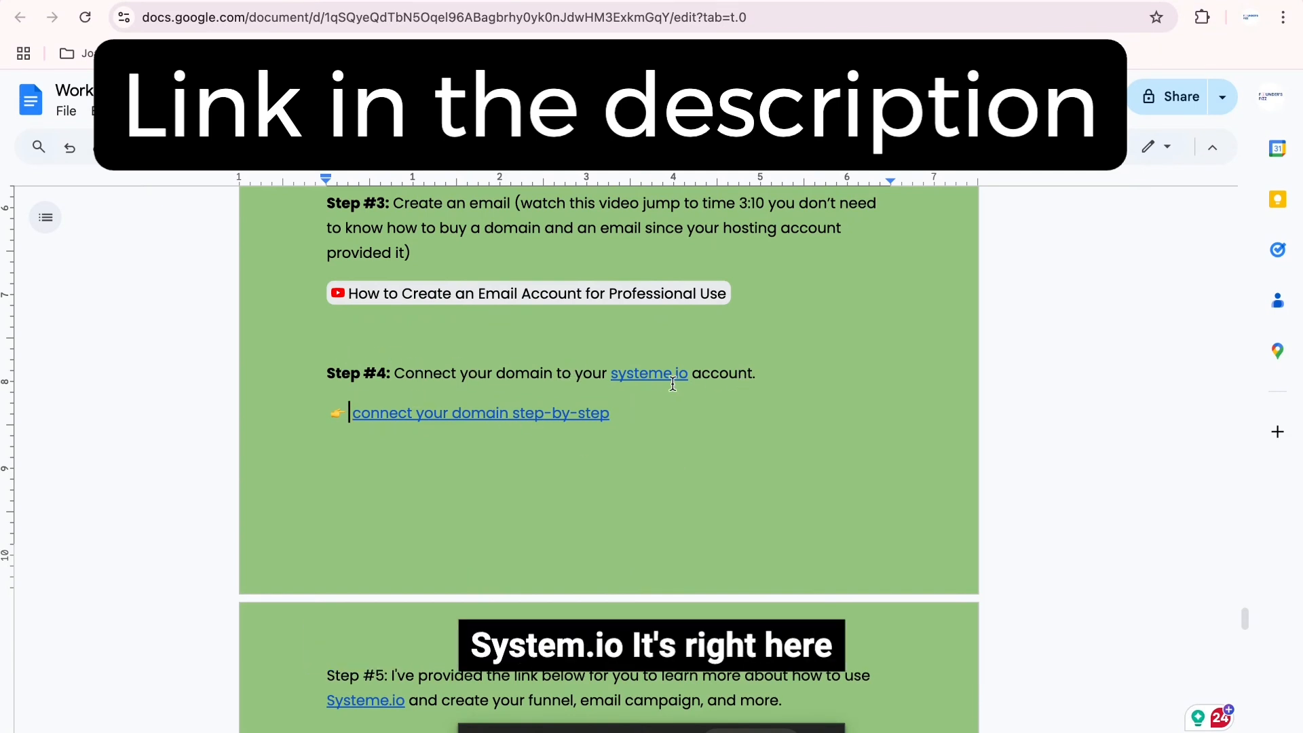
{"action": "left_click", "coordinate": [535, 413]}
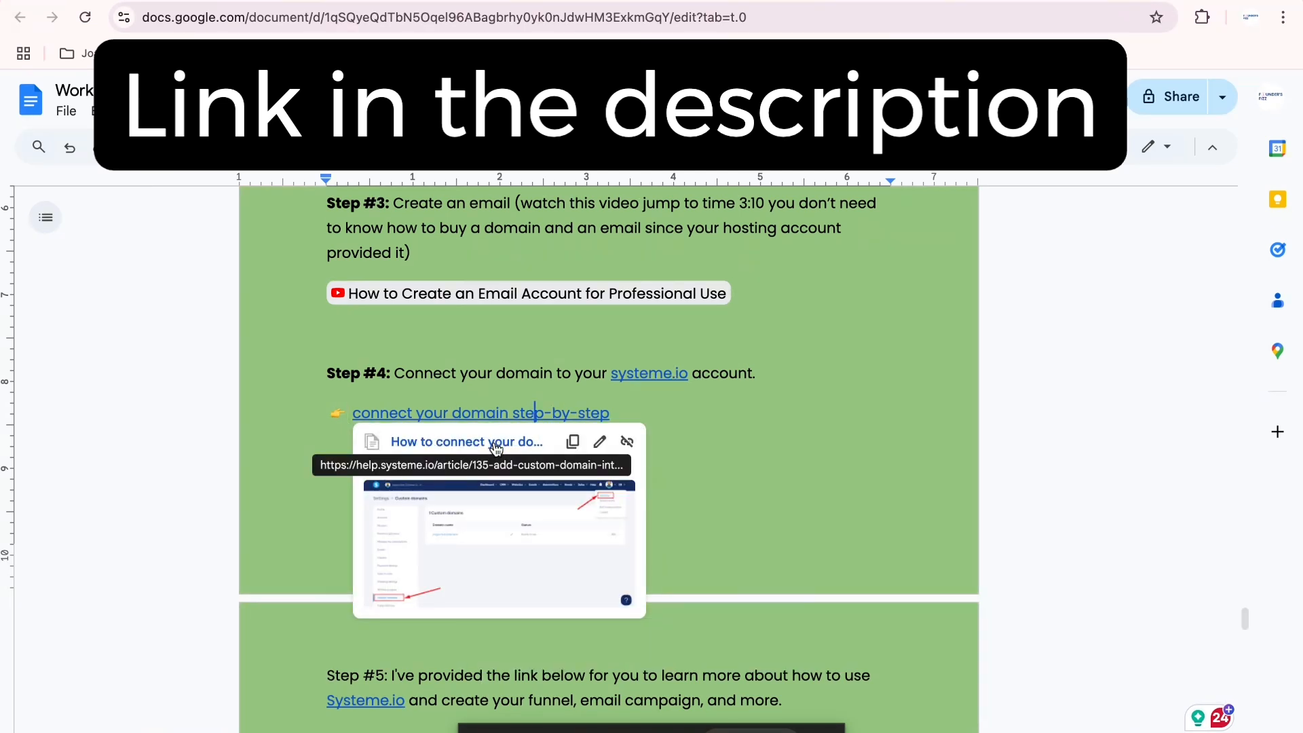
{"action": "left_click", "coordinate": [495, 443]}
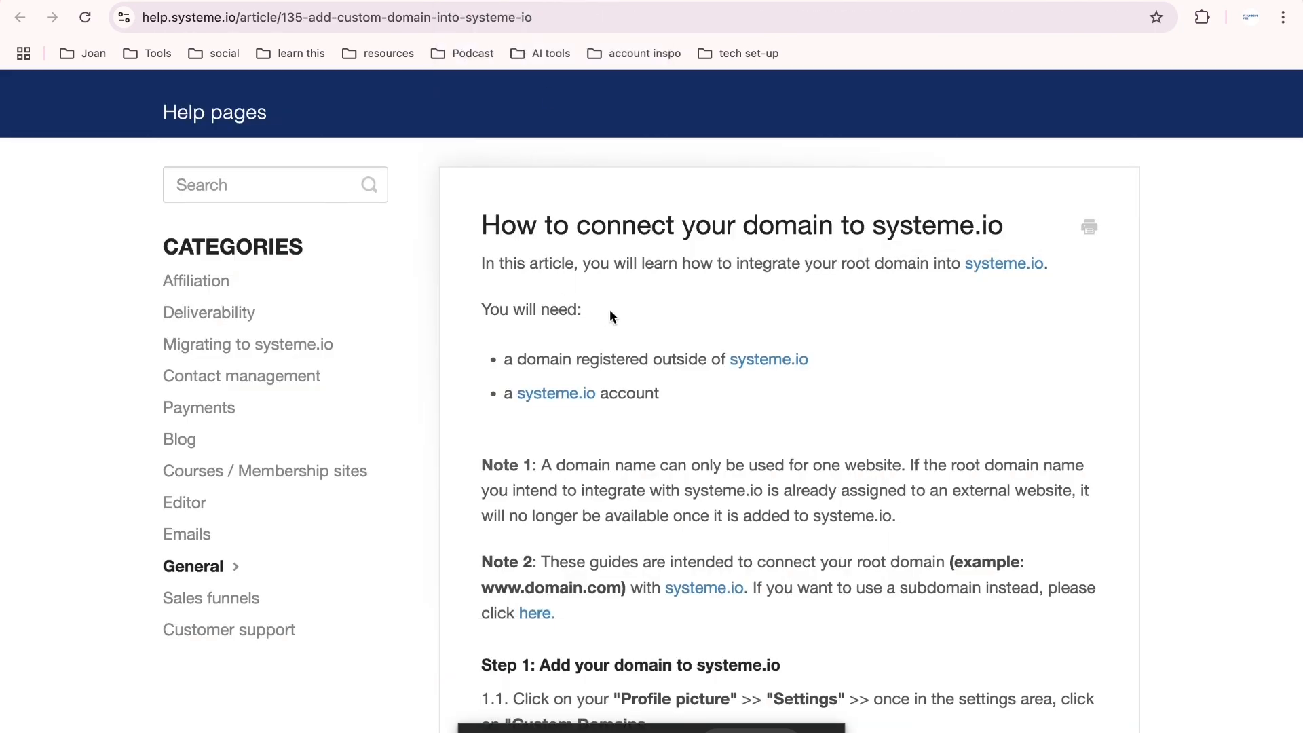
Review Step 1 of the domain connection article and look over the Hostinger and systeme.io accounts.
{"action": "scroll", "coordinate": [609, 315], "scroll_direction": "down", "scroll_amount": 4}
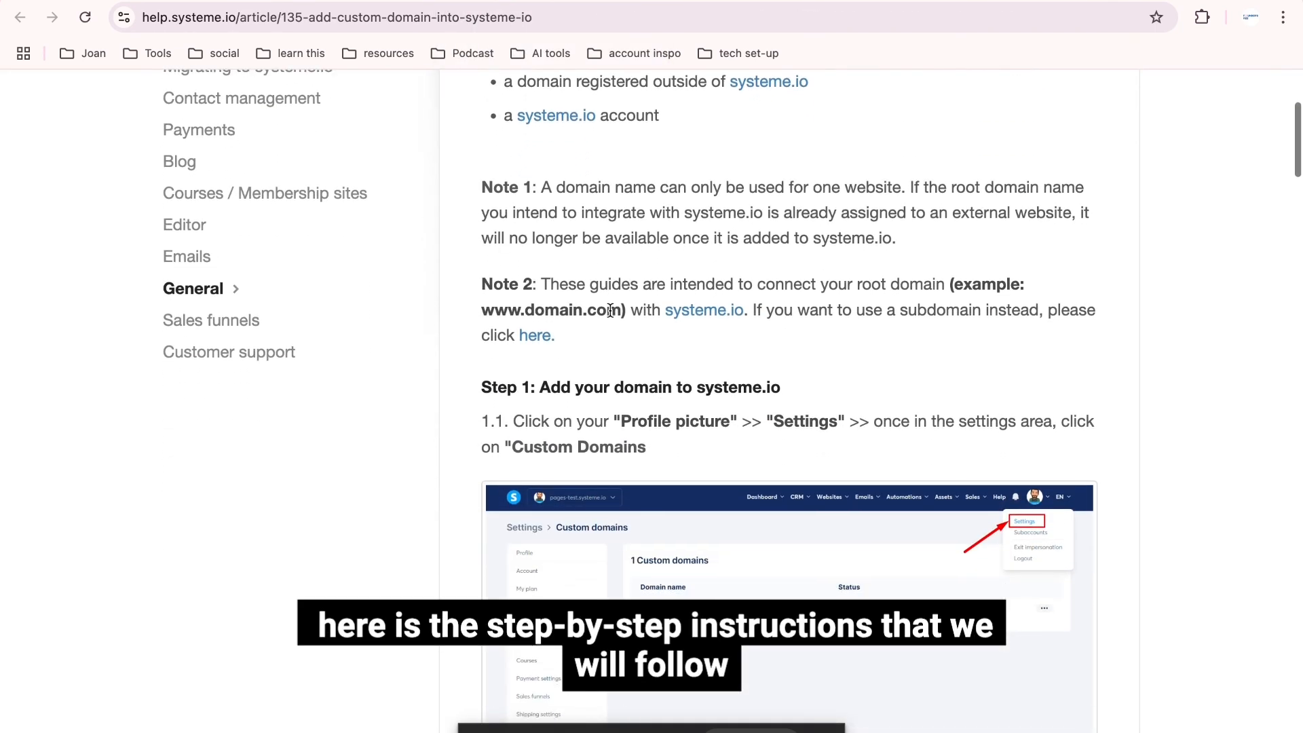
{"action": "scroll", "coordinate": [609, 310], "scroll_direction": "down", "scroll_amount": 3}
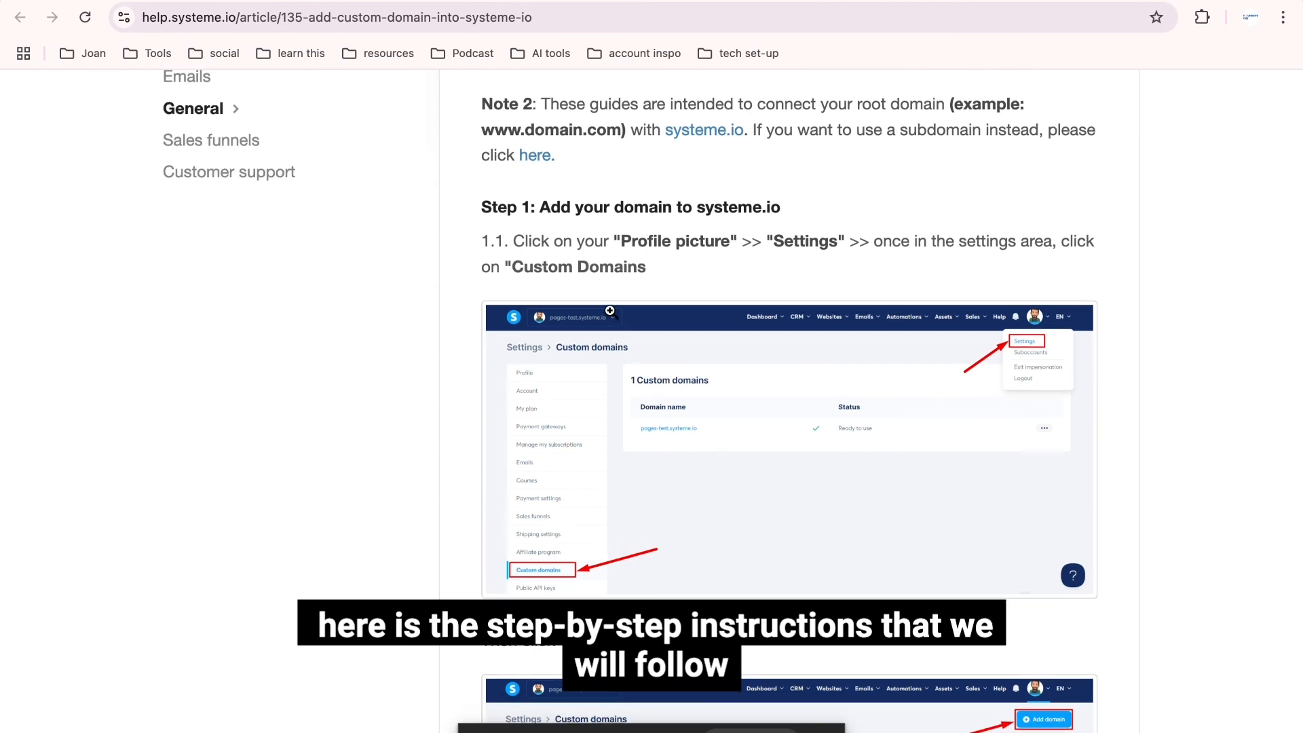
{"action": "scroll", "coordinate": [609, 310], "scroll_direction": "up", "scroll_amount": 1}
{"action": "scroll", "coordinate": [610, 310], "scroll_direction": "down", "scroll_amount": 1}
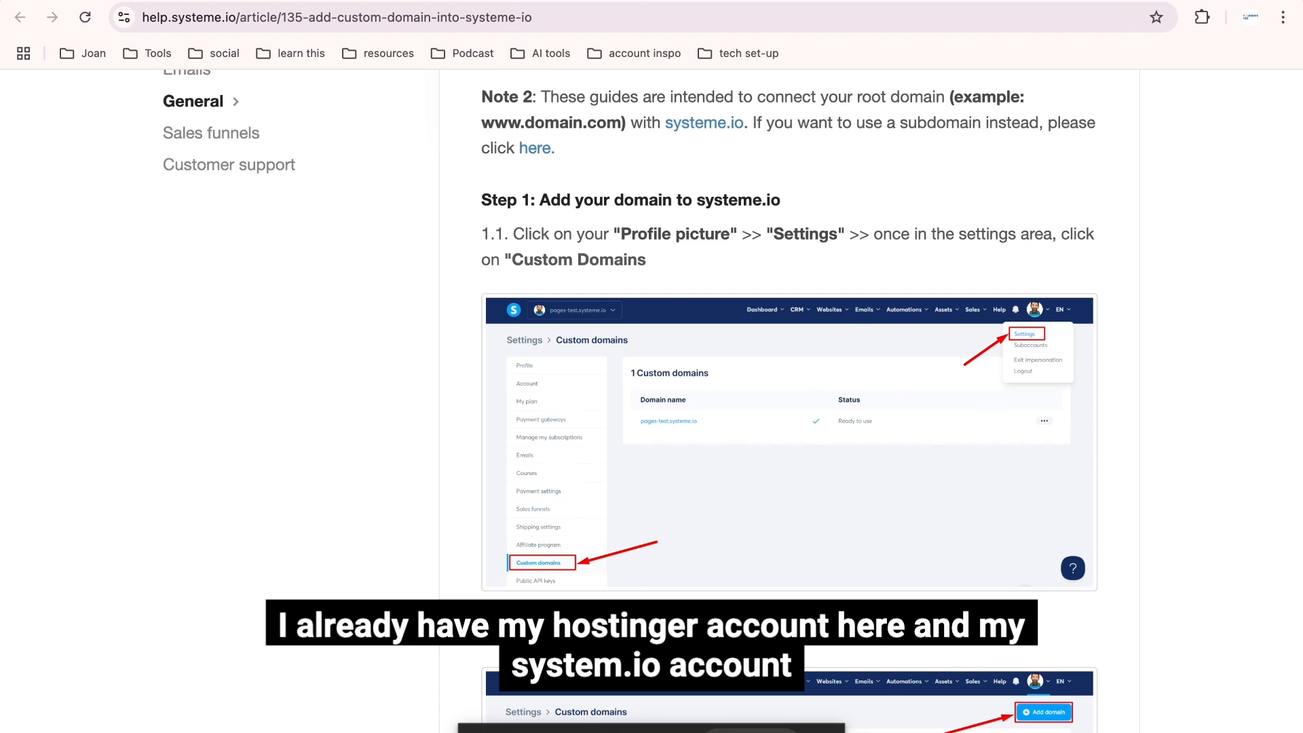
{"action": "key", "text": "ctrl+Tab"}
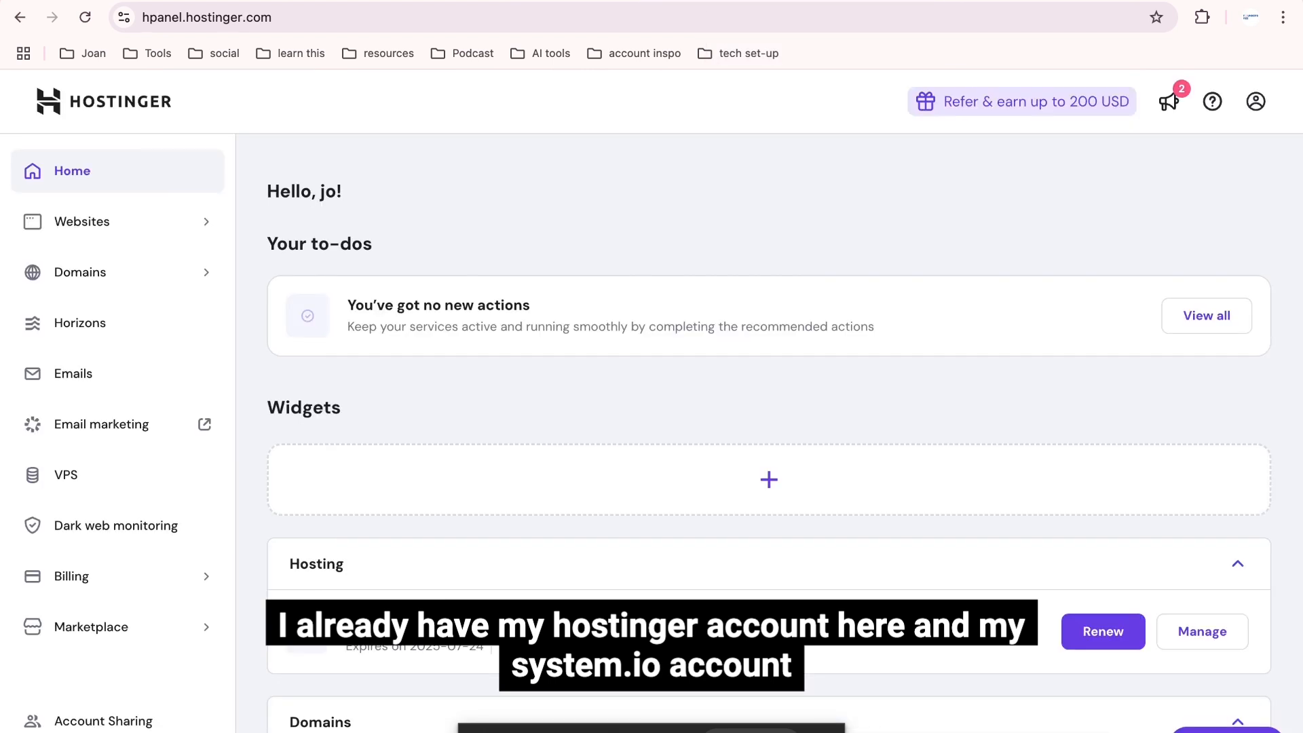
{"action": "key", "text": "ctrl+Tab"}
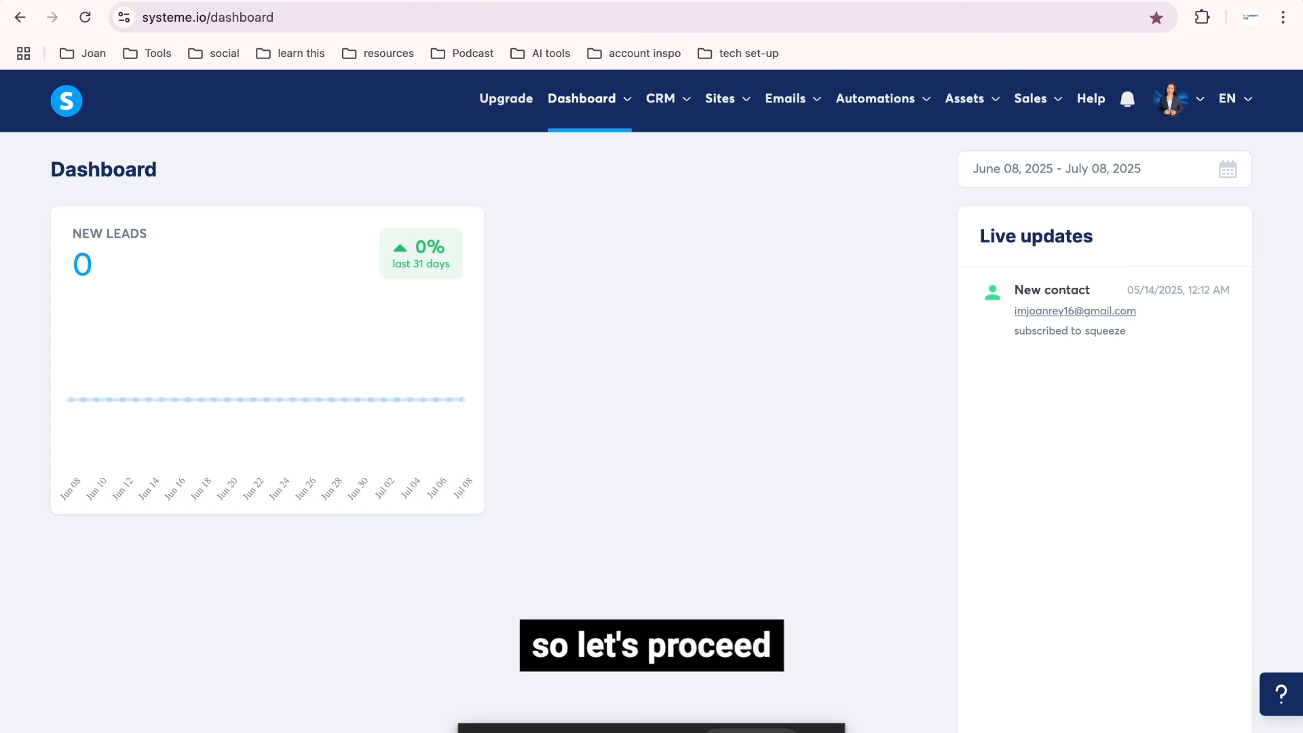
{"action": "left_click", "coordinate": [398, 1]}
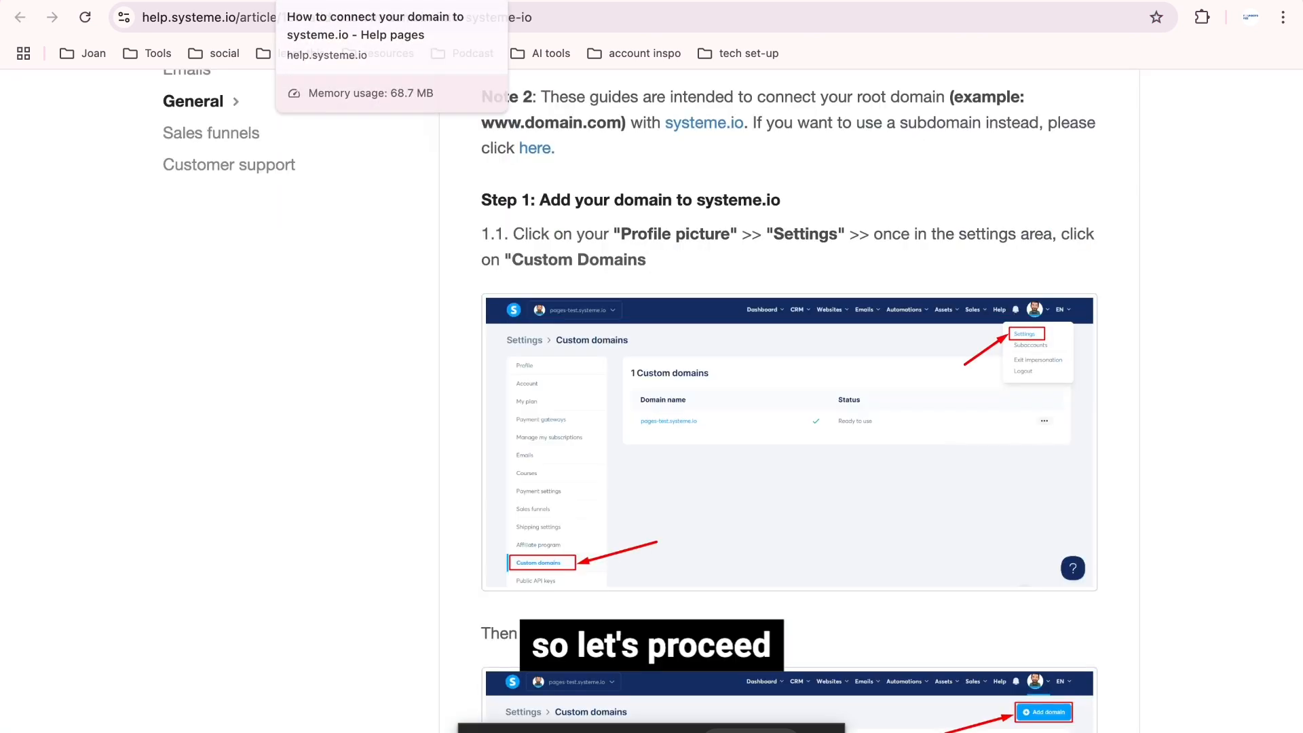
{"action": "scroll", "coordinate": [666, 404], "scroll_direction": "down", "scroll_amount": 1}
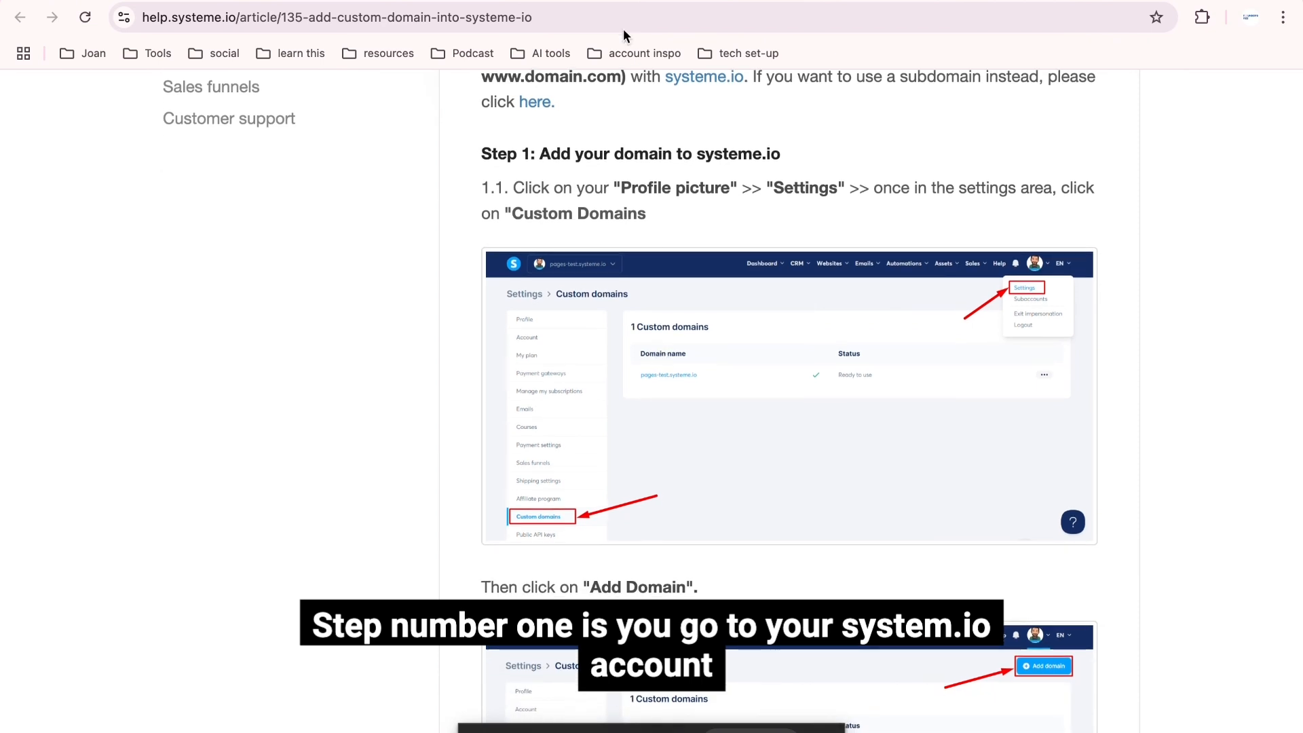
Switch to the systeme.io account and open the Custom domains page in the profile settings.
{"action": "left_click", "coordinate": [231, 2]}
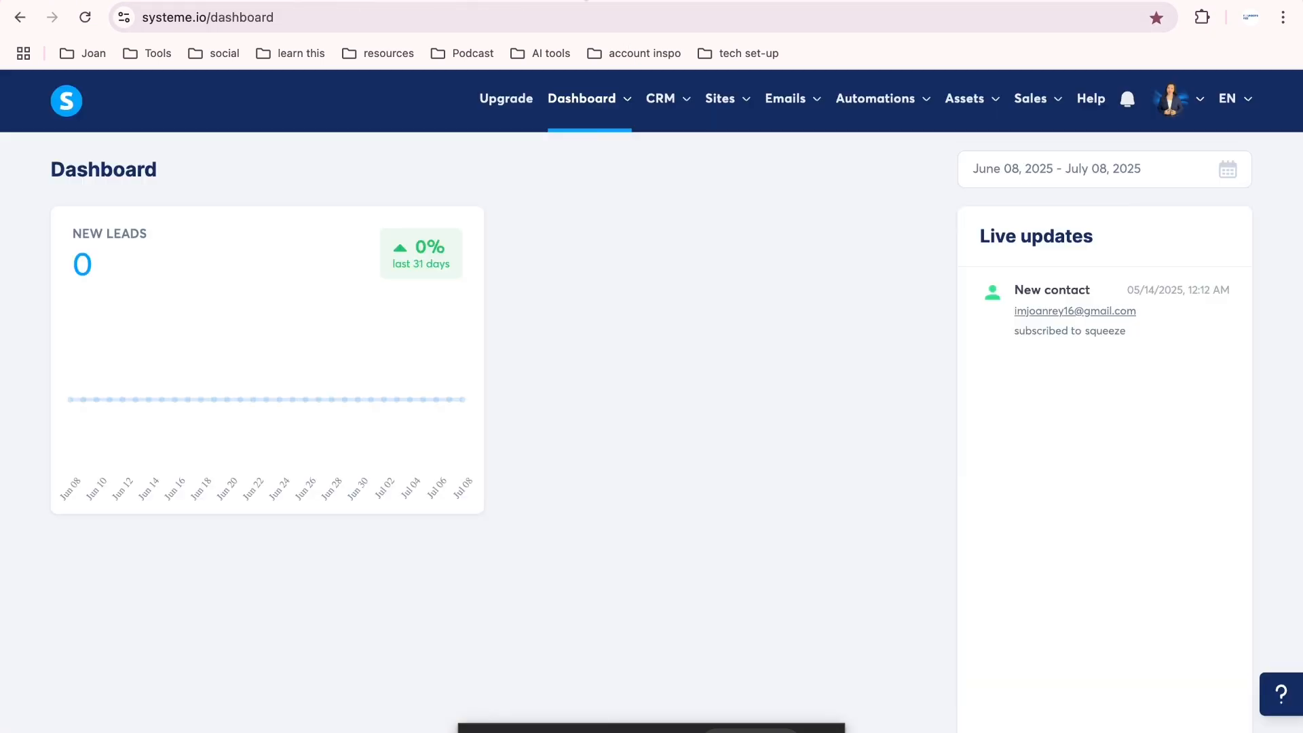
{"action": "left_click", "coordinate": [398, 1]}
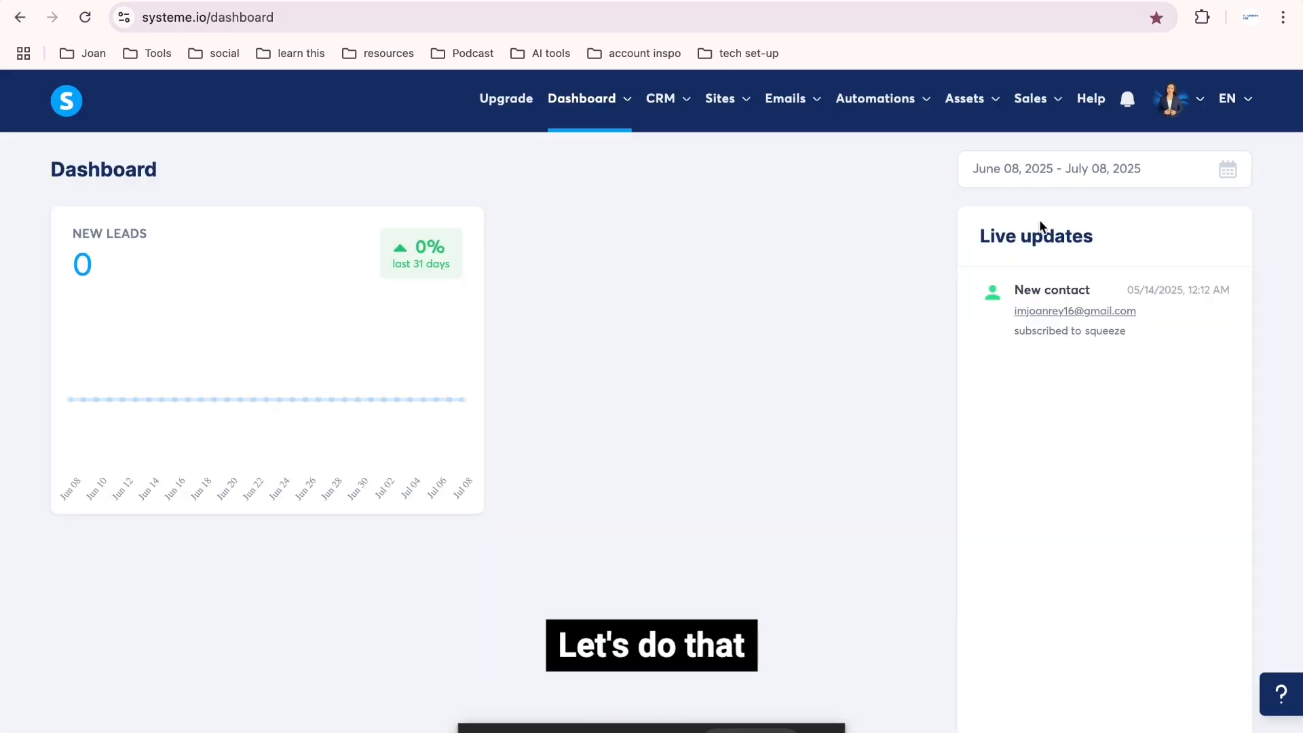
{"action": "left_click", "coordinate": [1200, 99]}
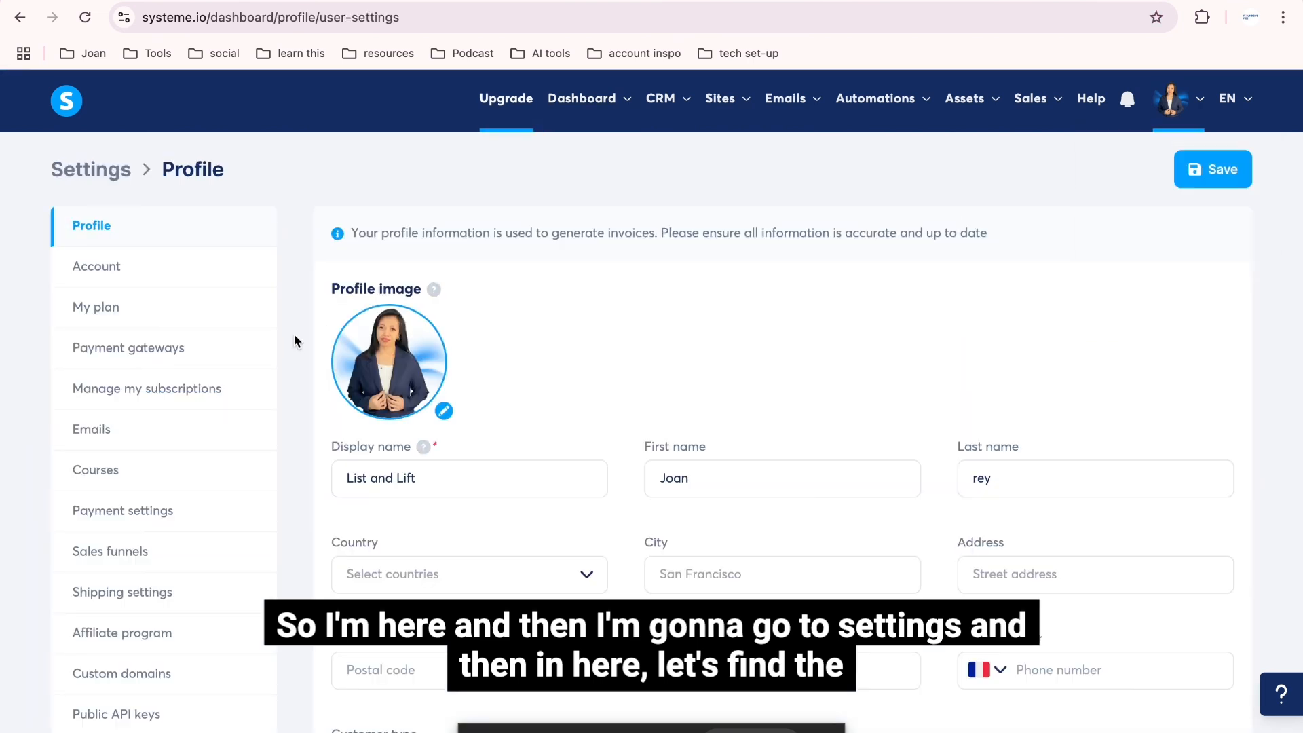
{"action": "scroll", "coordinate": [163, 461], "scroll_direction": "down", "scroll_amount": 5}
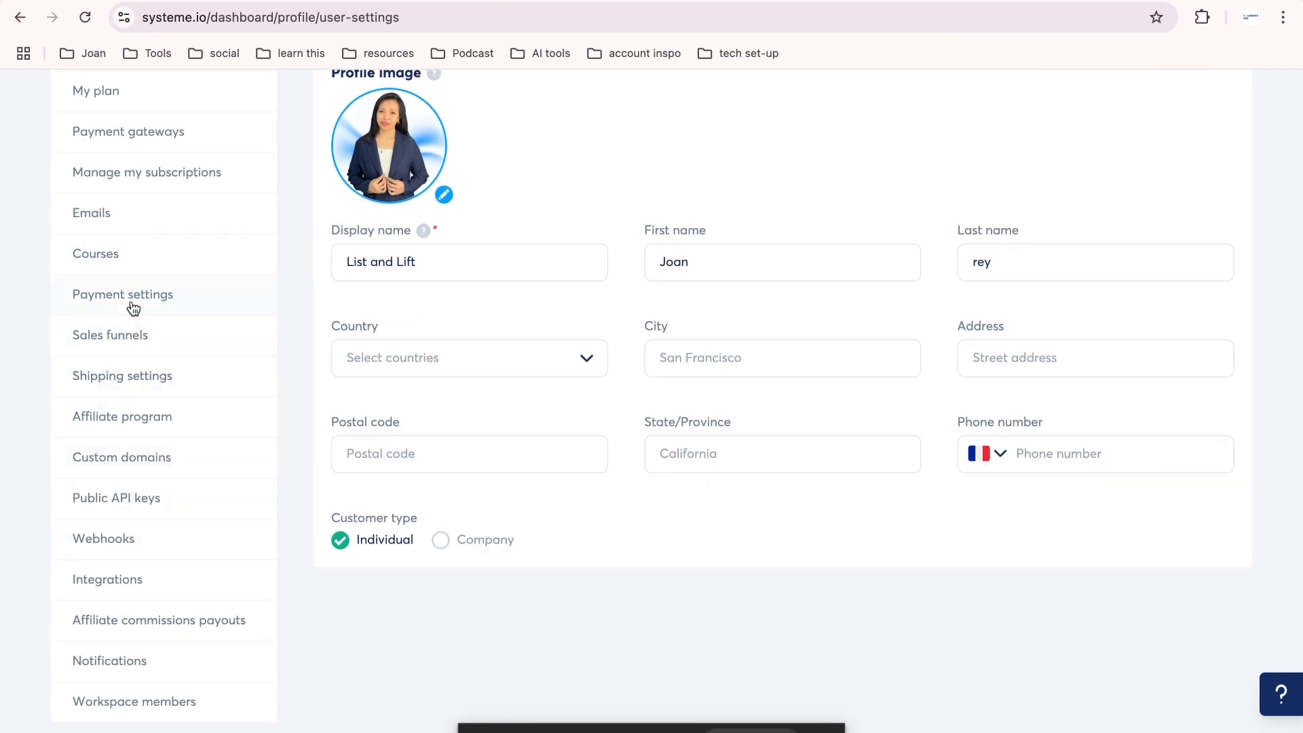
{"action": "left_click", "coordinate": [126, 464]}
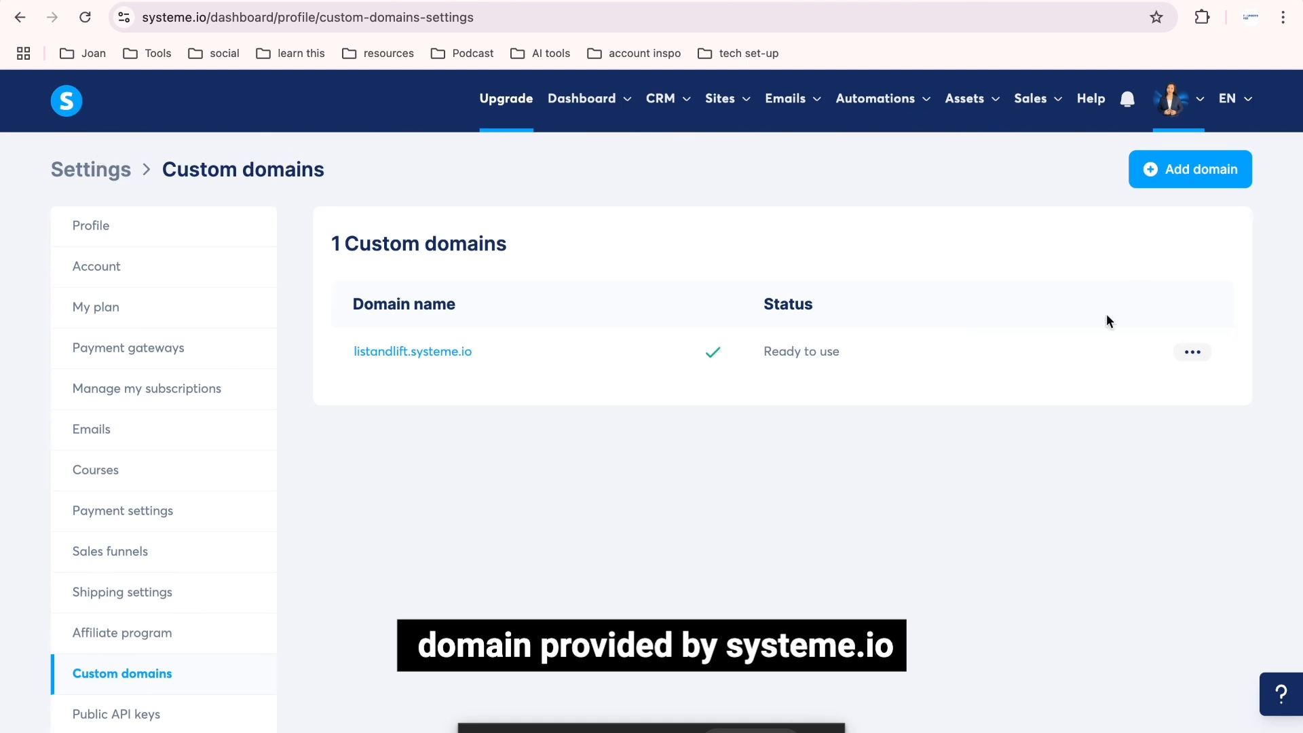
{"action": "left_click", "coordinate": [1193, 170]}
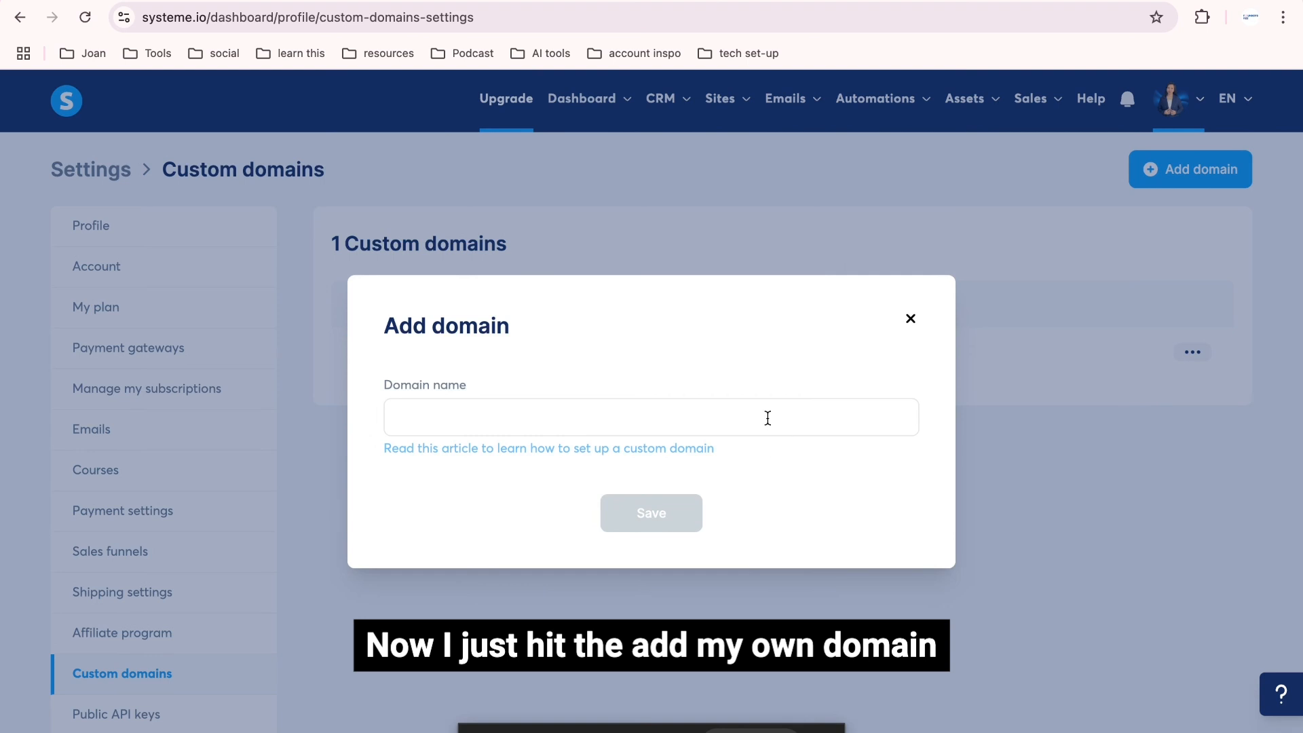
{"action": "left_click", "coordinate": [768, 418]}
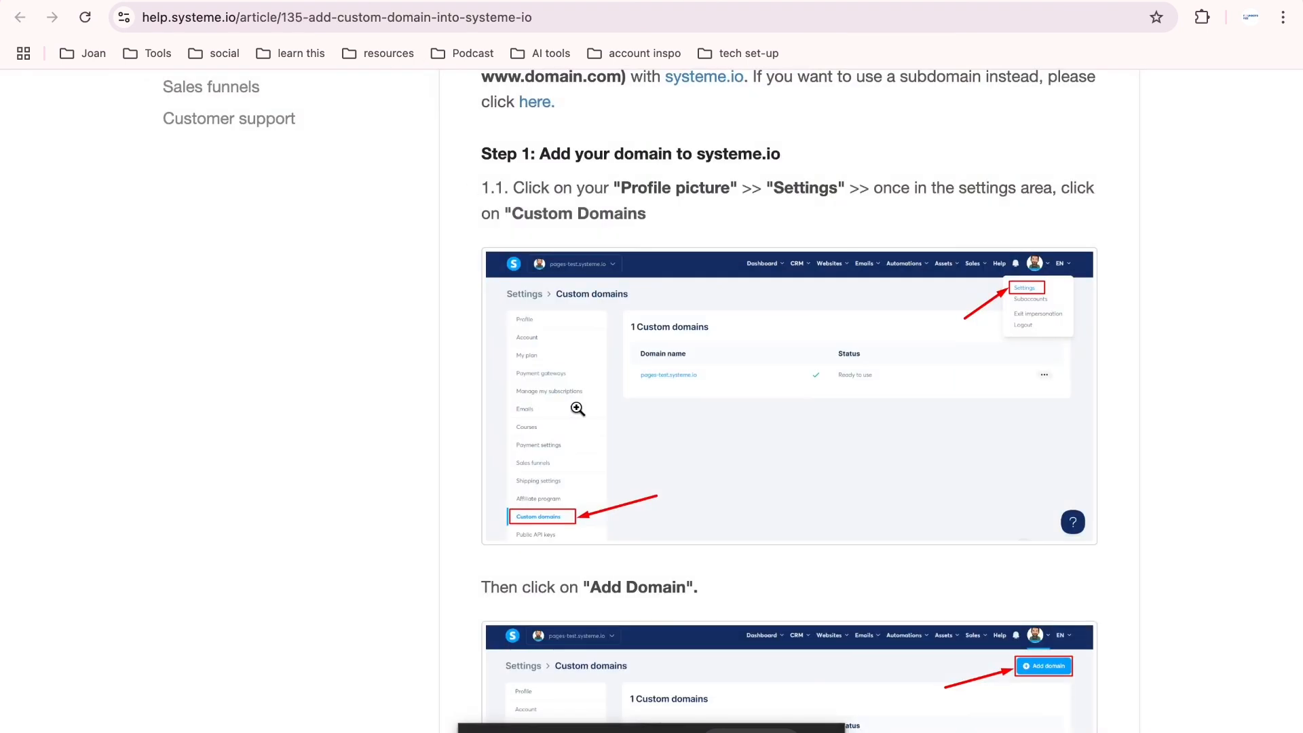
{"action": "scroll", "coordinate": [602, 460], "scroll_direction": "down", "scroll_amount": 4}
{"action": "scroll", "coordinate": [602, 460], "scroll_direction": "down", "scroll_amount": 4}
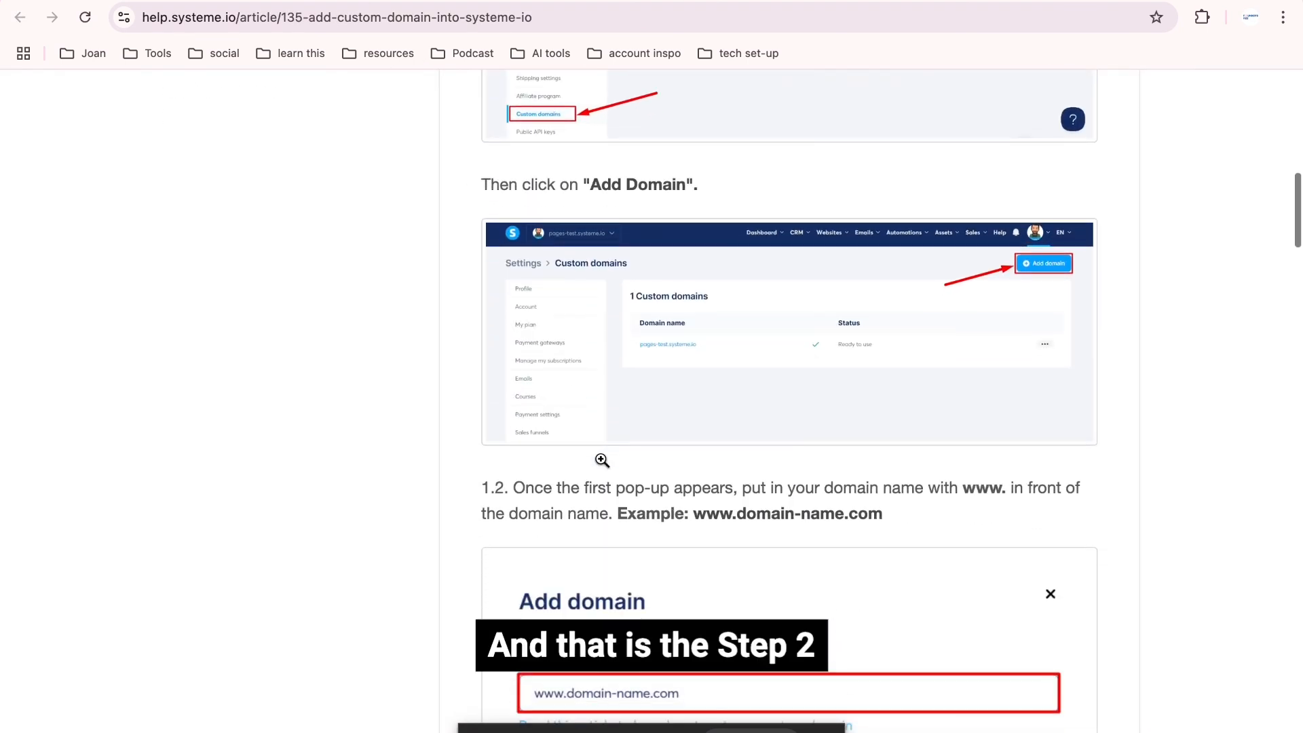
{"action": "scroll", "coordinate": [601, 459], "scroll_direction": "down", "scroll_amount": 3}
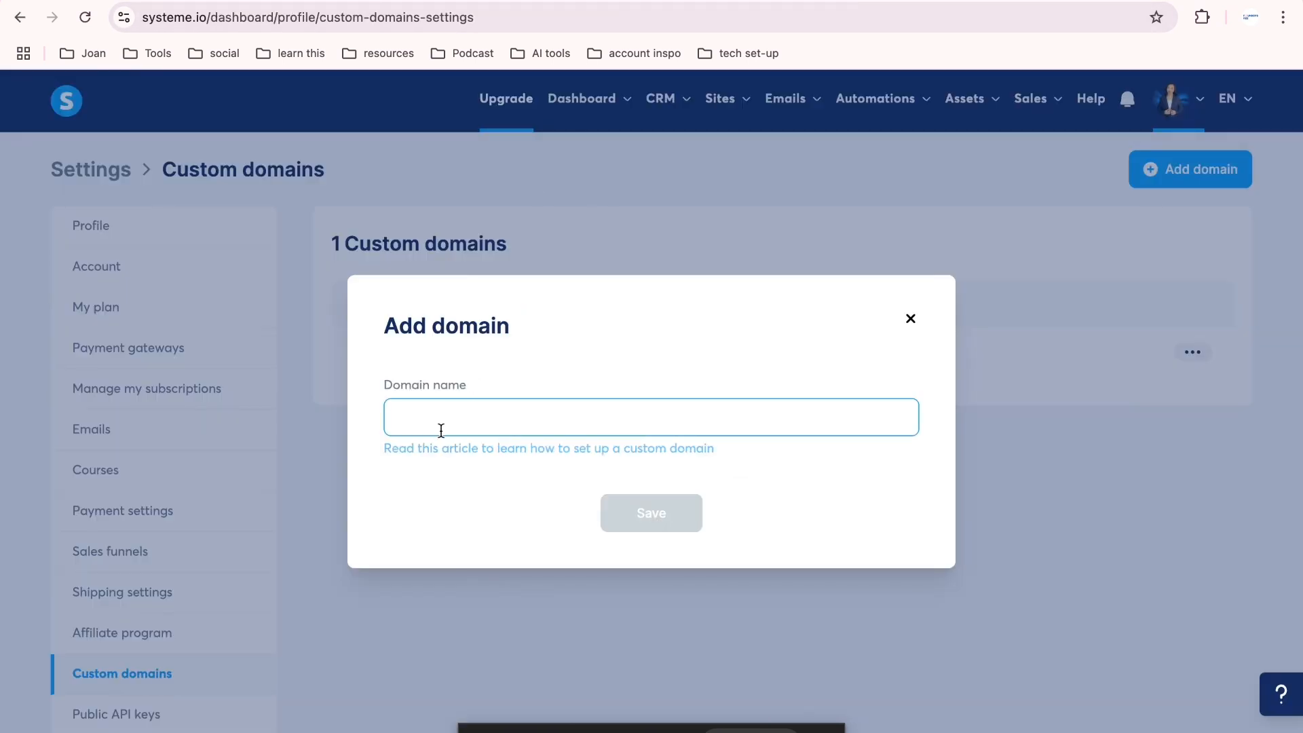
{"action": "type", "text": "www.listandlift.com"}
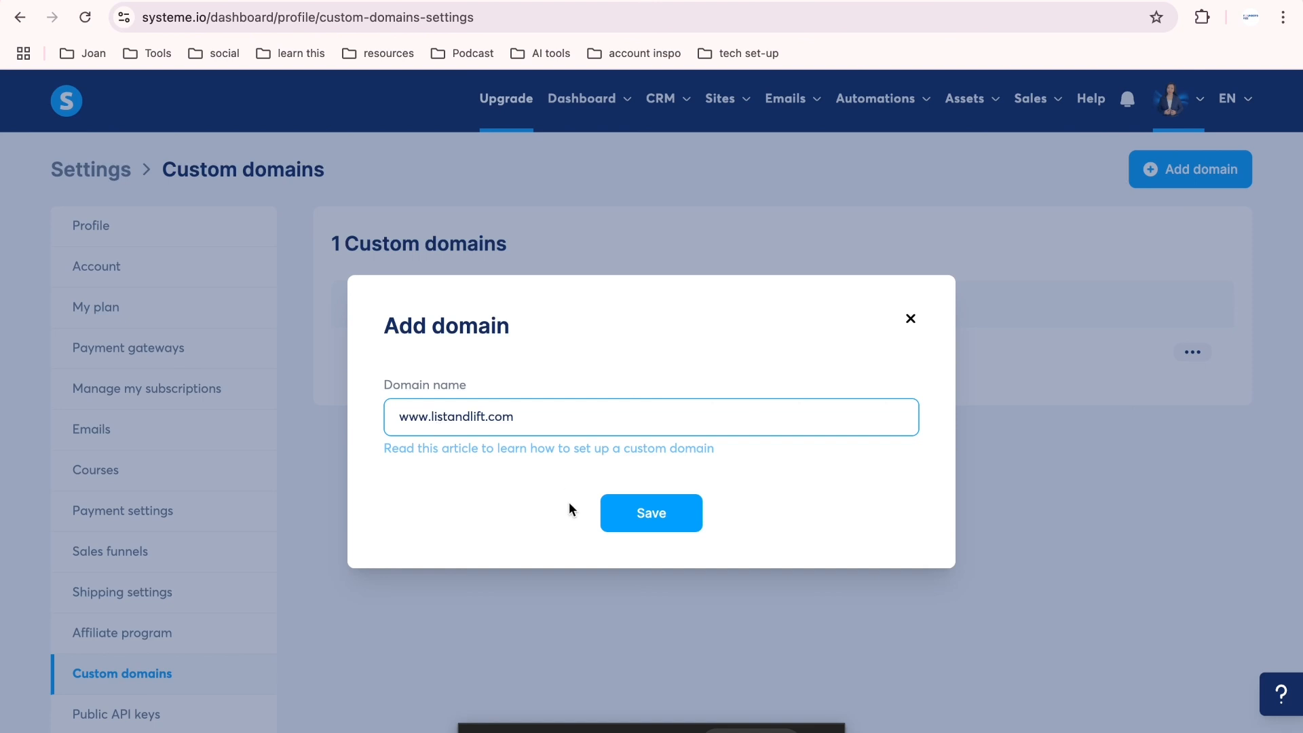
{"action": "left_click", "coordinate": [644, 512]}
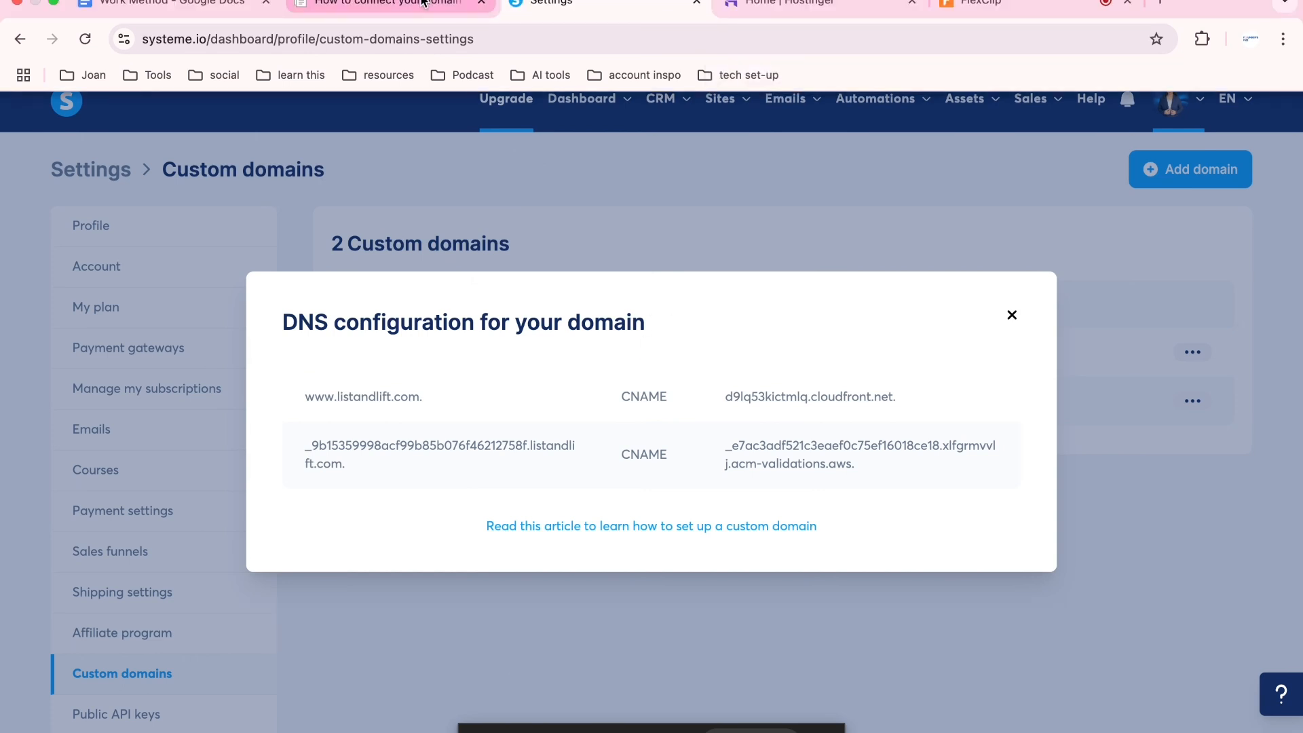
Read the help article's instructions on adding the two CNAME records, including which parts are the host and value.
{"action": "left_click", "coordinate": [428, 2]}
{"action": "scroll", "coordinate": [672, 424], "scroll_direction": "down", "scroll_amount": 4}
{"action": "scroll", "coordinate": [675, 429], "scroll_direction": "down", "scroll_amount": 3}
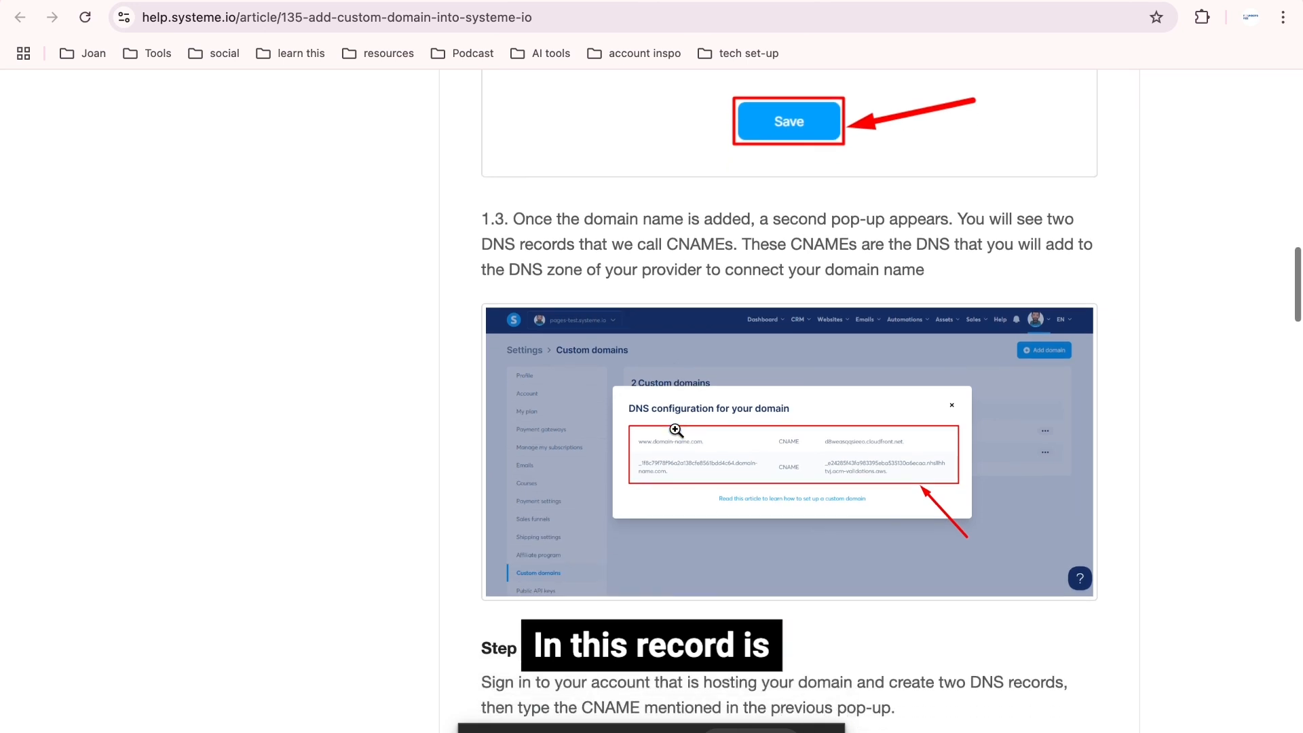
{"action": "scroll", "coordinate": [676, 431], "scroll_direction": "down", "scroll_amount": 2}
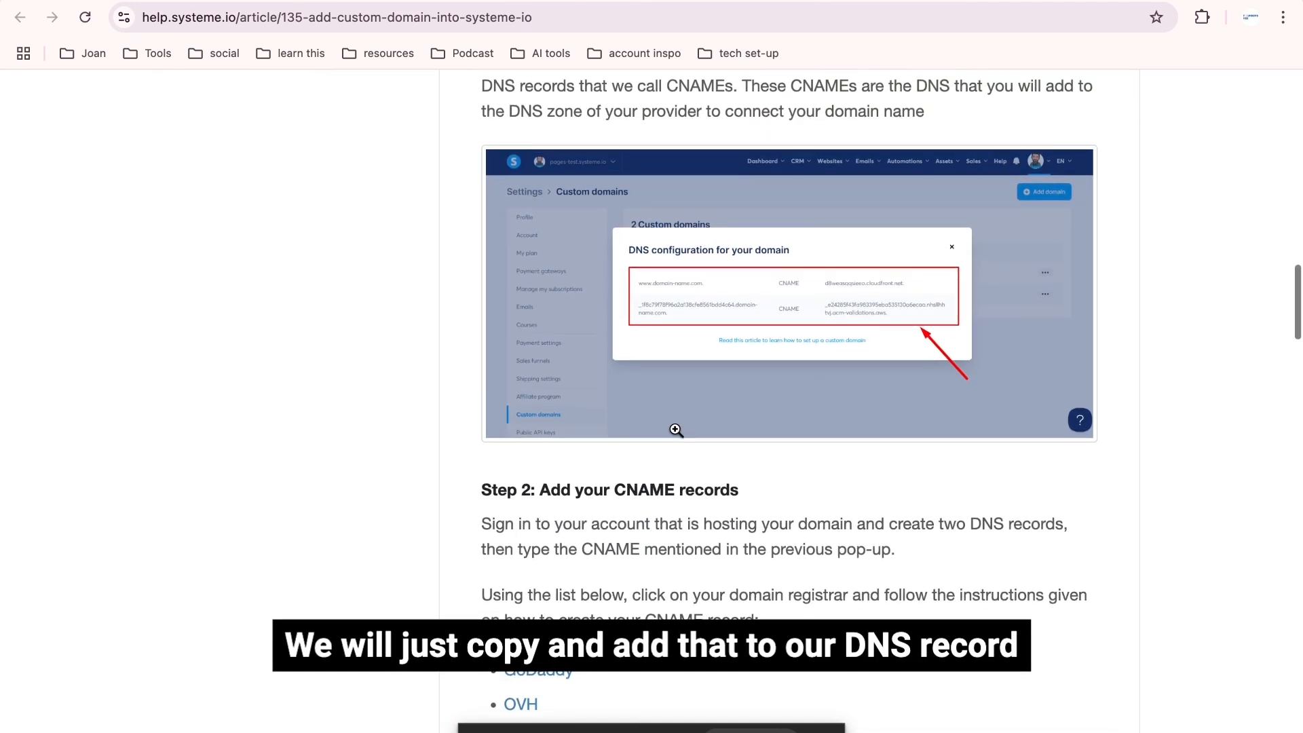
{"action": "scroll", "coordinate": [675, 430], "scroll_direction": "up", "scroll_amount": 2}
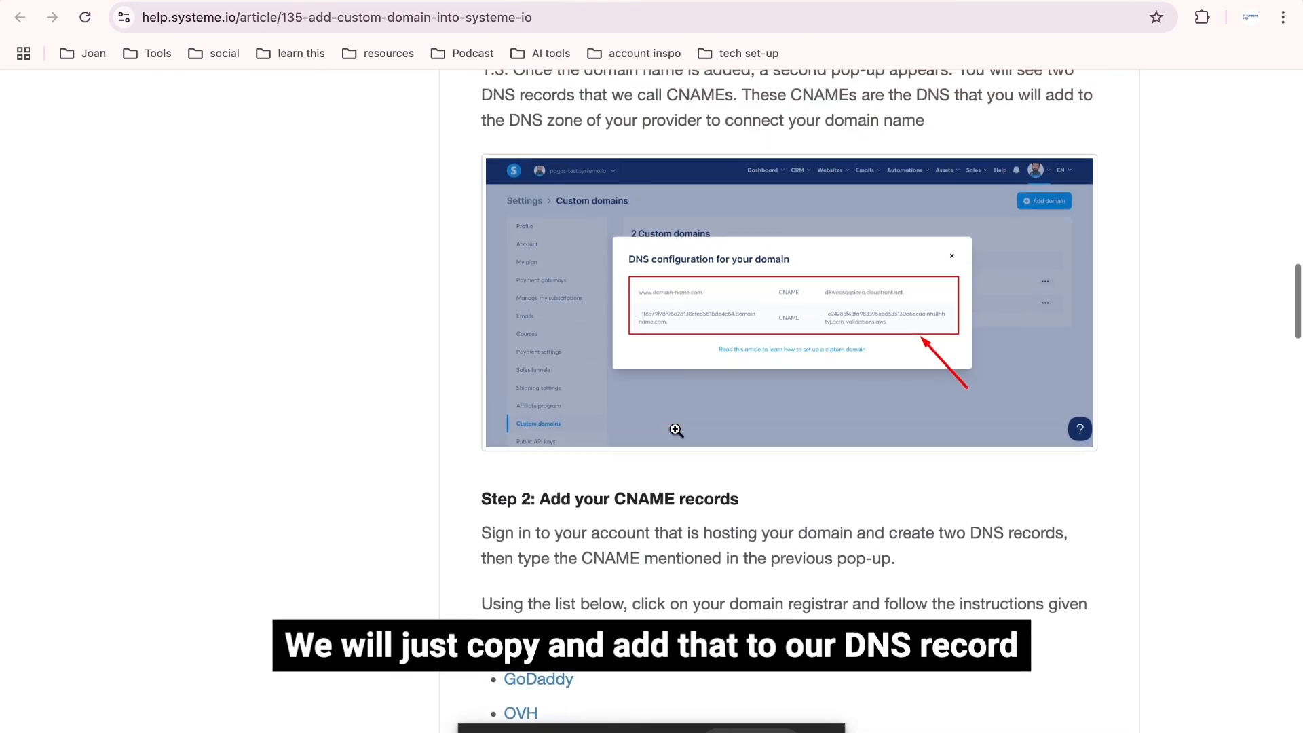
{"action": "scroll", "coordinate": [676, 430], "scroll_direction": "down", "scroll_amount": 10}
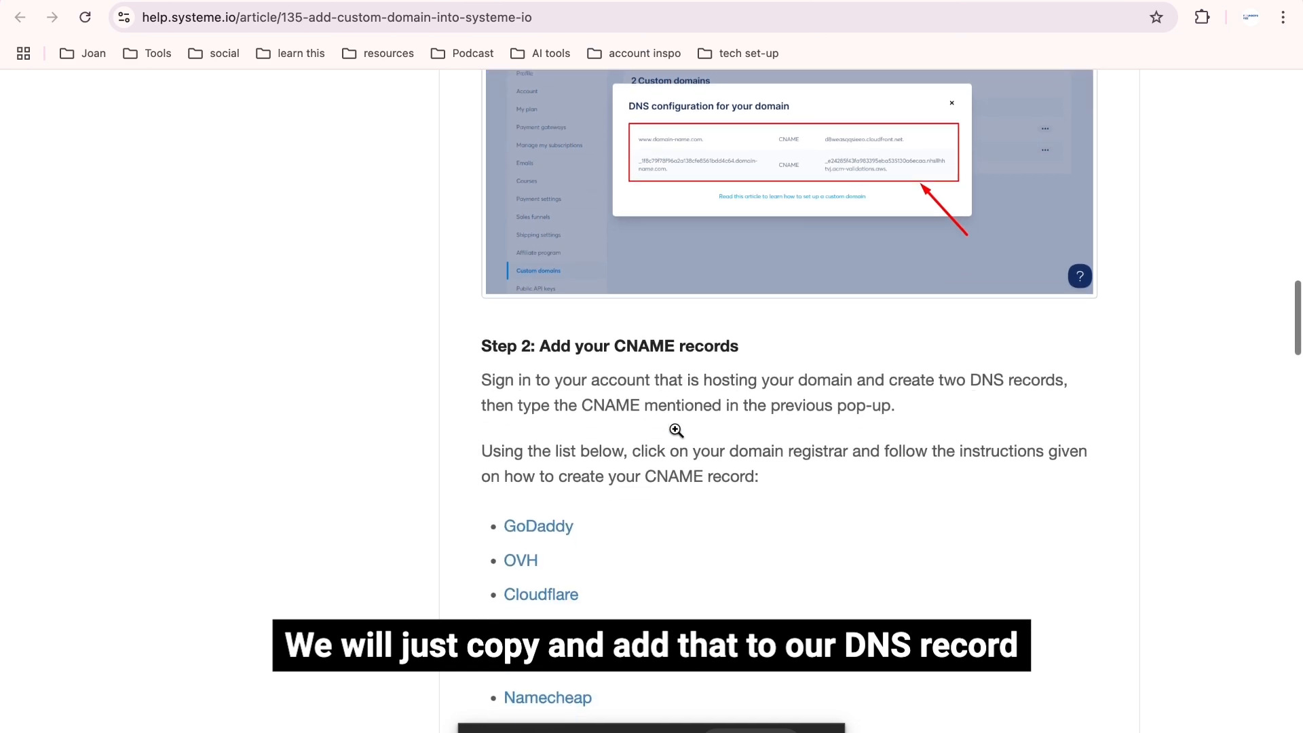
{"action": "scroll", "coordinate": [675, 434], "scroll_direction": "down", "scroll_amount": 8}
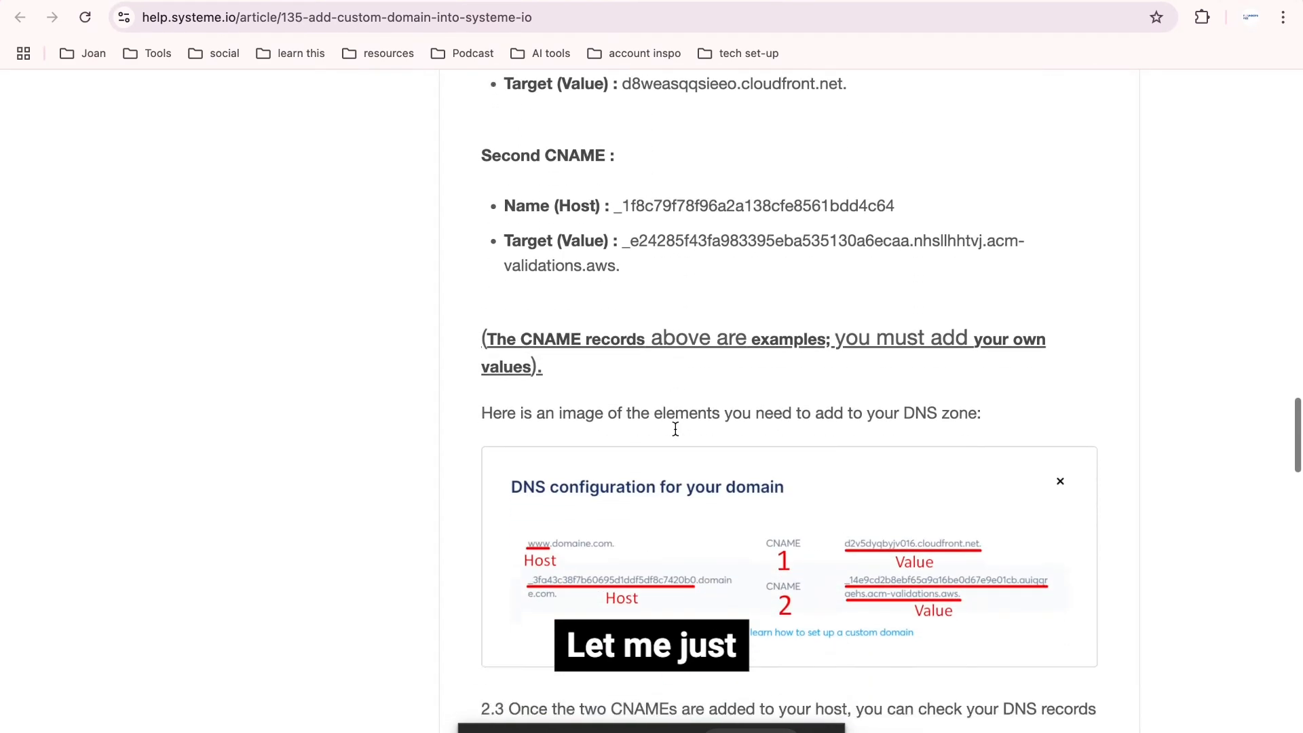
{"action": "scroll", "coordinate": [676, 431], "scroll_direction": "down", "scroll_amount": 1}
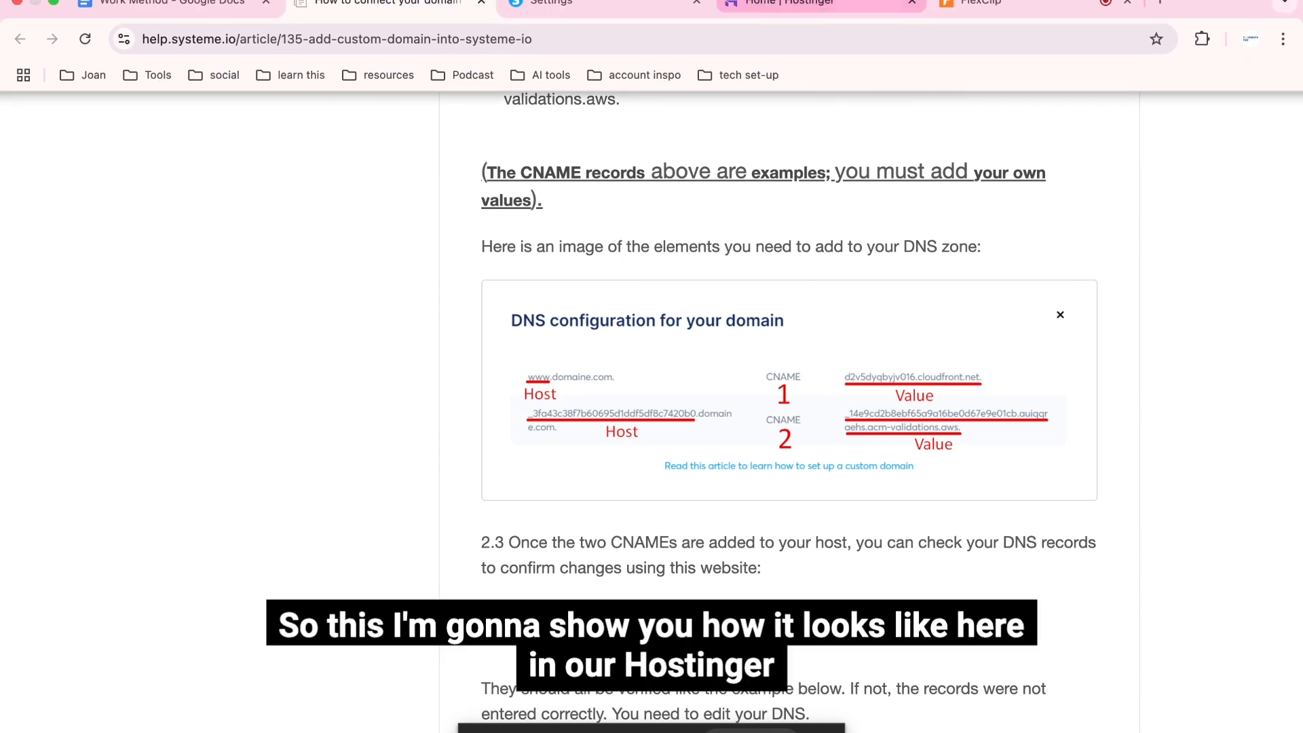
Switch to Hostinger and open the DNS / Nameservers settings of listandlift.com from the domain portfolio.
{"action": "left_click", "coordinate": [769, 6]}
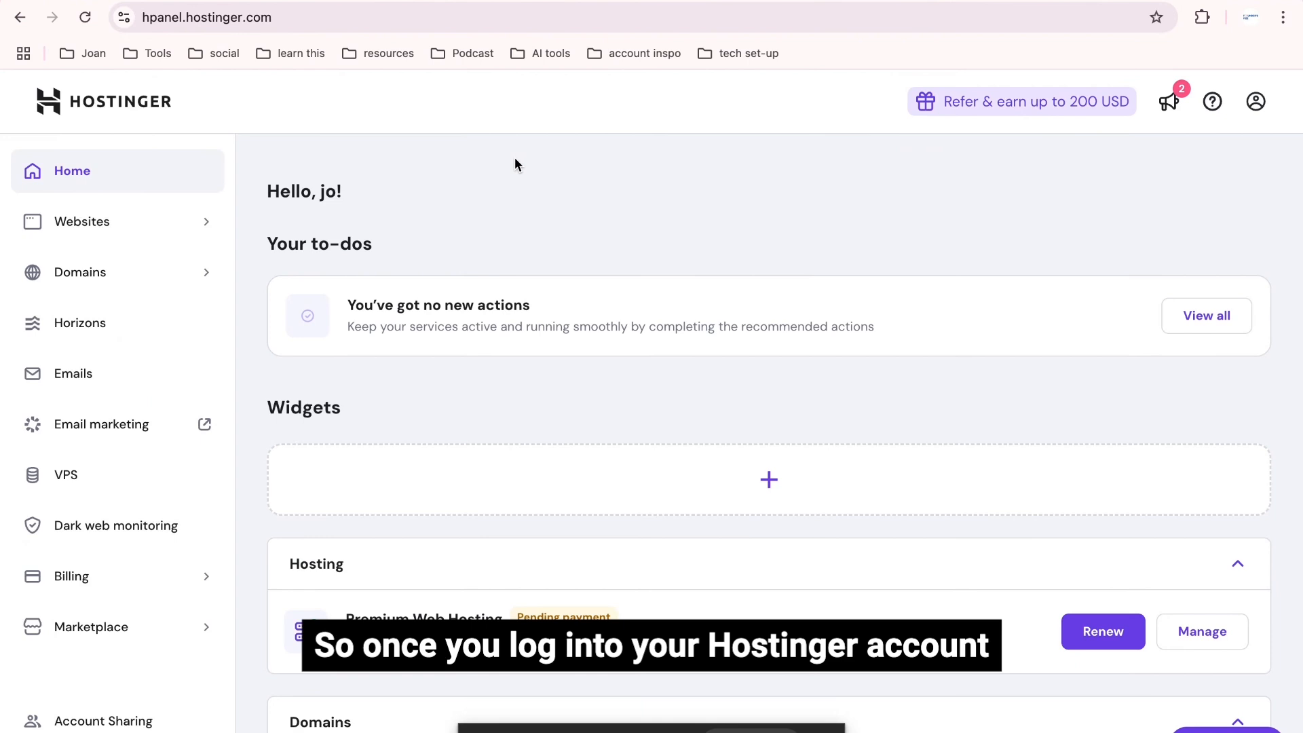
{"action": "left_click", "coordinate": [103, 272]}
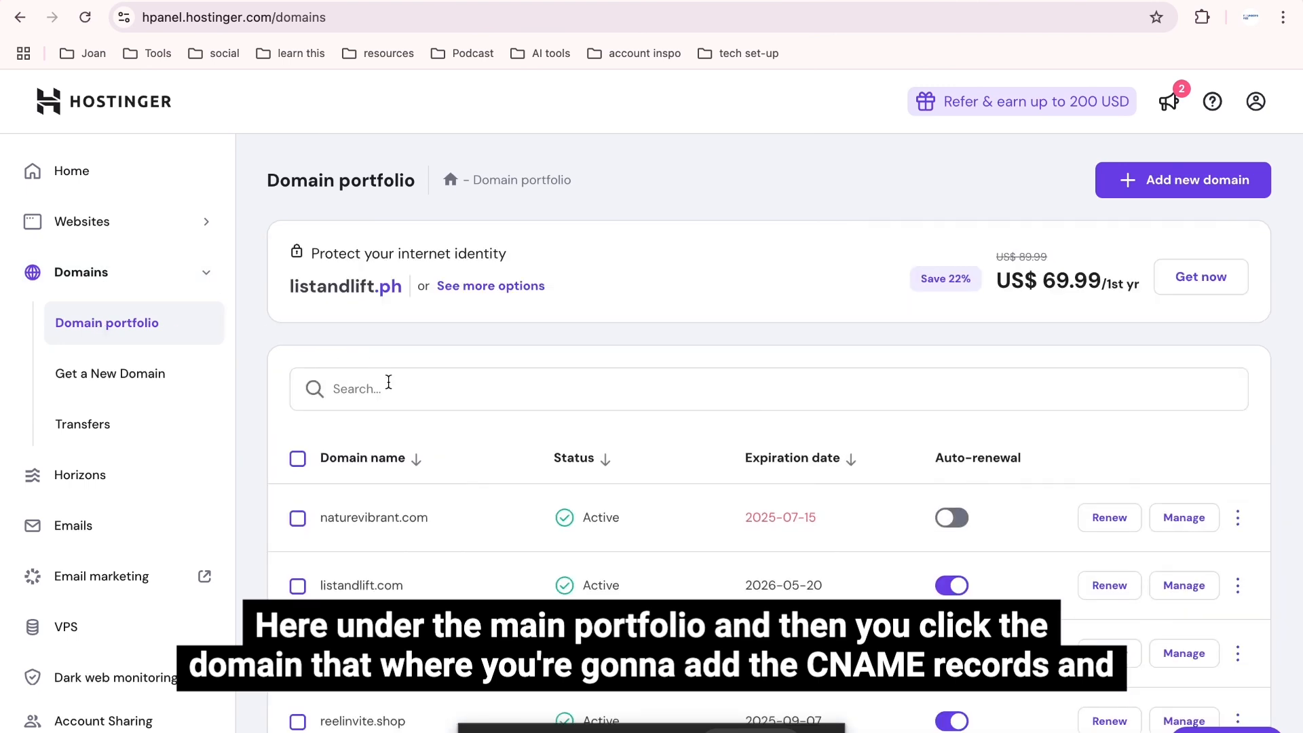
{"action": "scroll", "coordinate": [390, 389], "scroll_direction": "down", "scroll_amount": 4}
{"action": "left_click", "coordinate": [352, 343]}
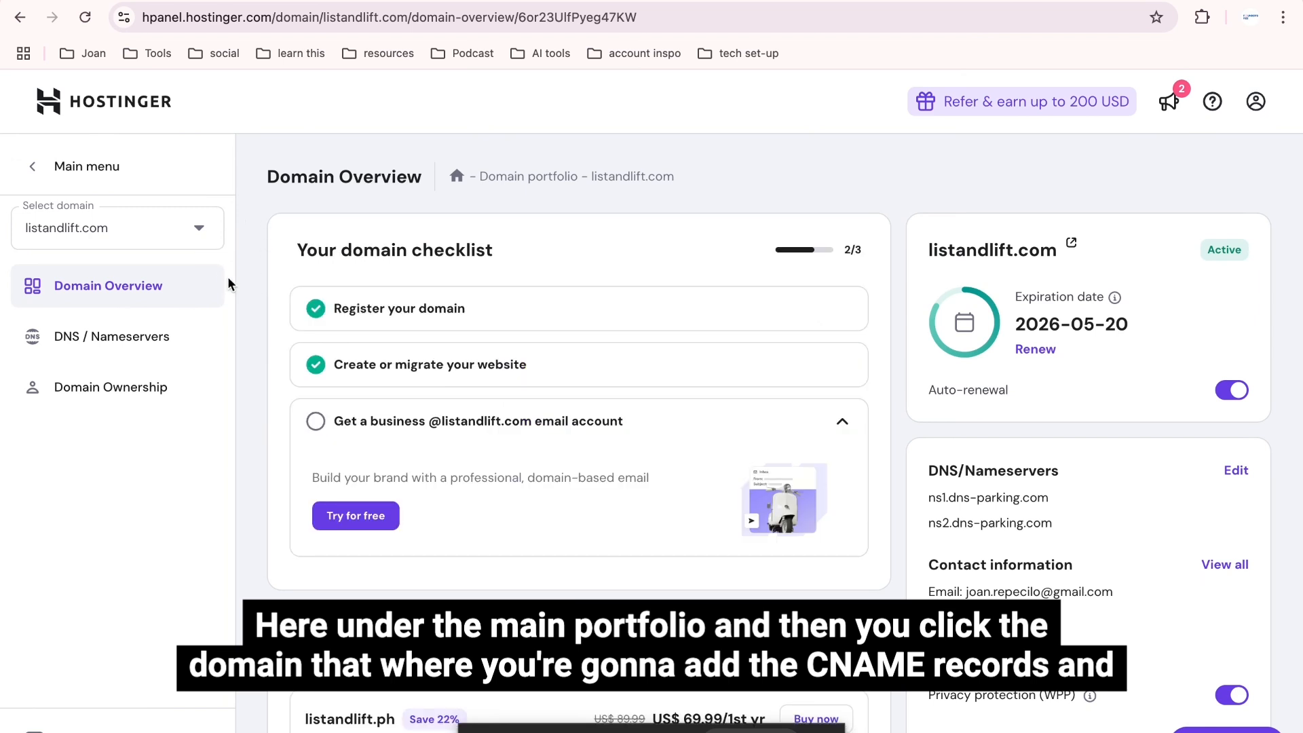
{"action": "left_click", "coordinate": [131, 345]}
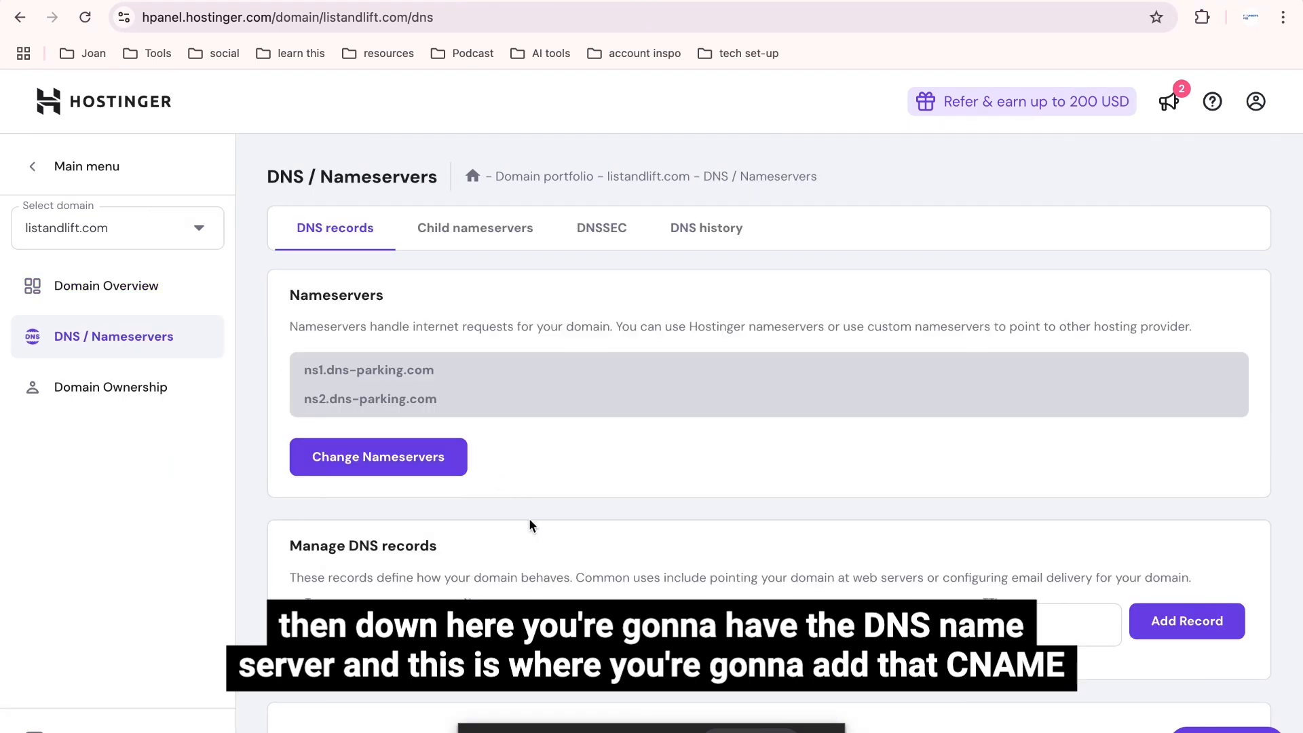
Start a new DNS record for listandlift.com with type CNAME and name www, consulting the help article for the host part.
{"action": "scroll", "coordinate": [530, 525], "scroll_direction": "down", "scroll_amount": 4}
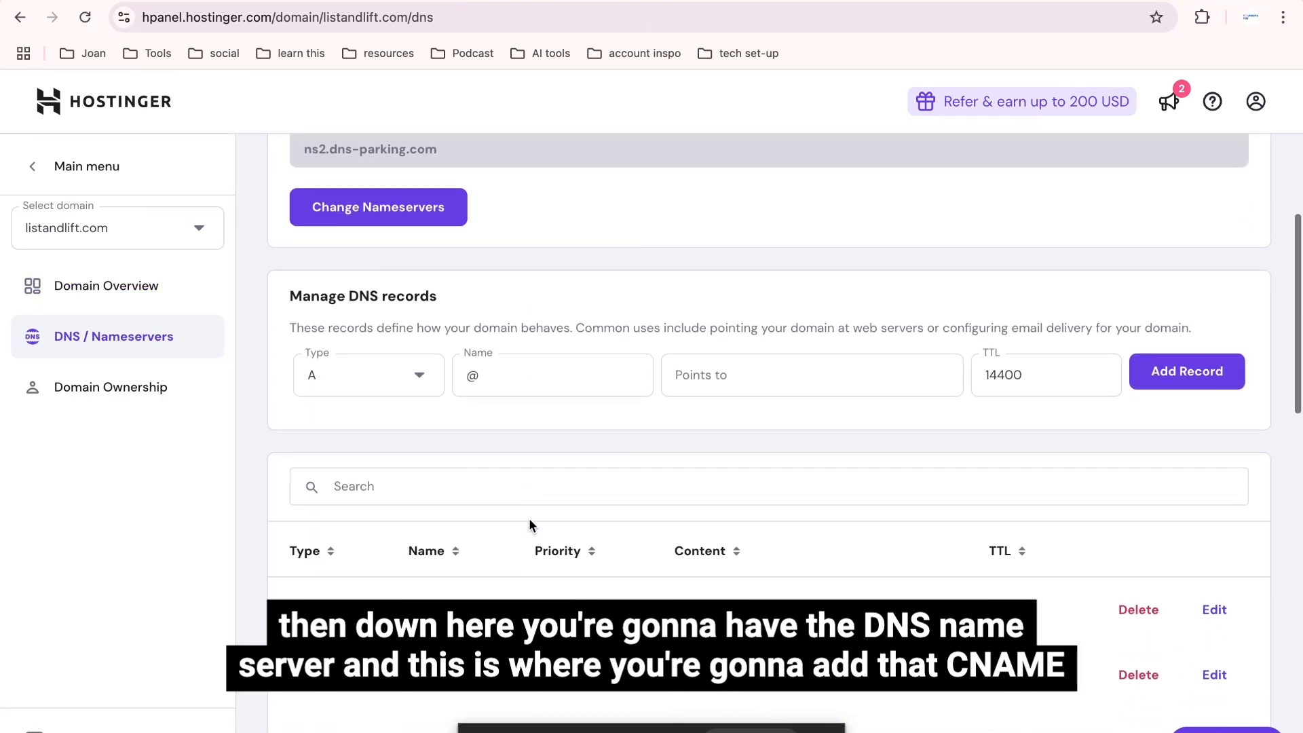
{"action": "scroll", "coordinate": [528, 519], "scroll_direction": "down", "scroll_amount": 2}
{"action": "scroll", "coordinate": [528, 518], "scroll_direction": "up", "scroll_amount": 2}
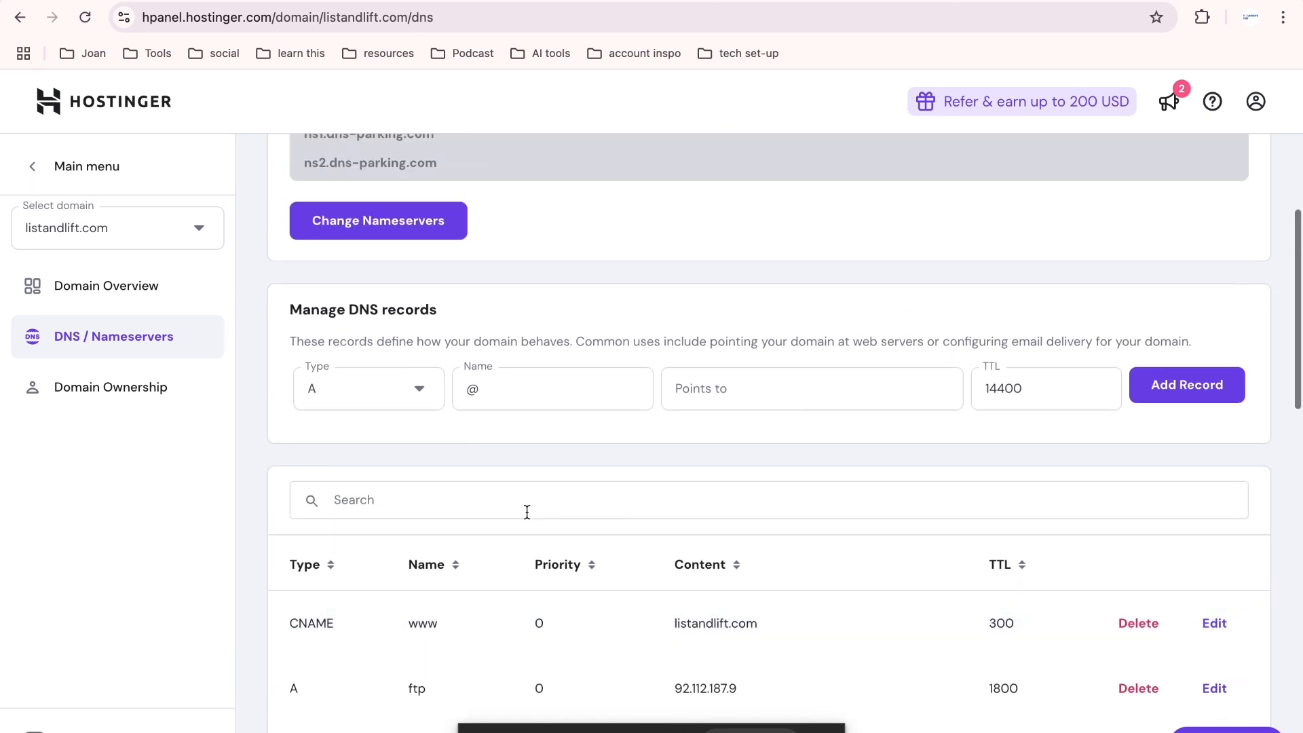
{"action": "left_click", "coordinate": [421, 396]}
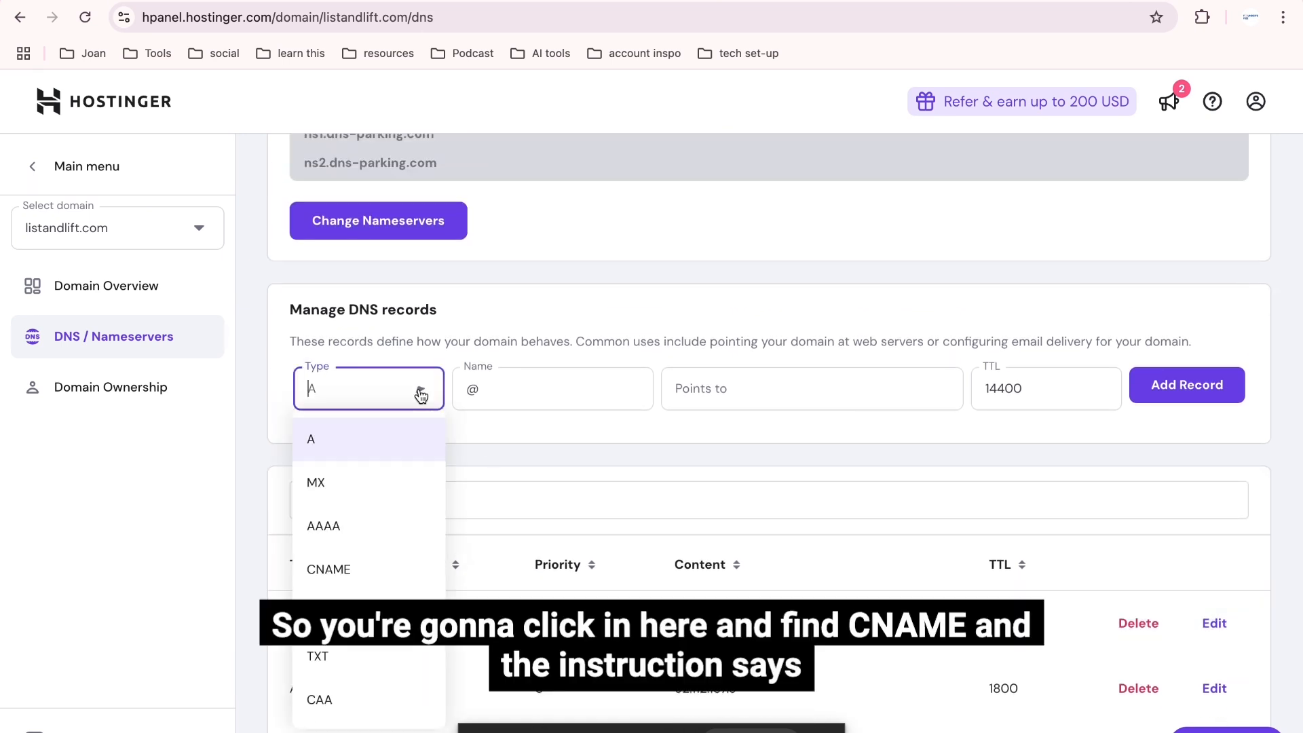
{"action": "left_click", "coordinate": [372, 576]}
{"action": "key", "text": "ctrl+Tab"}
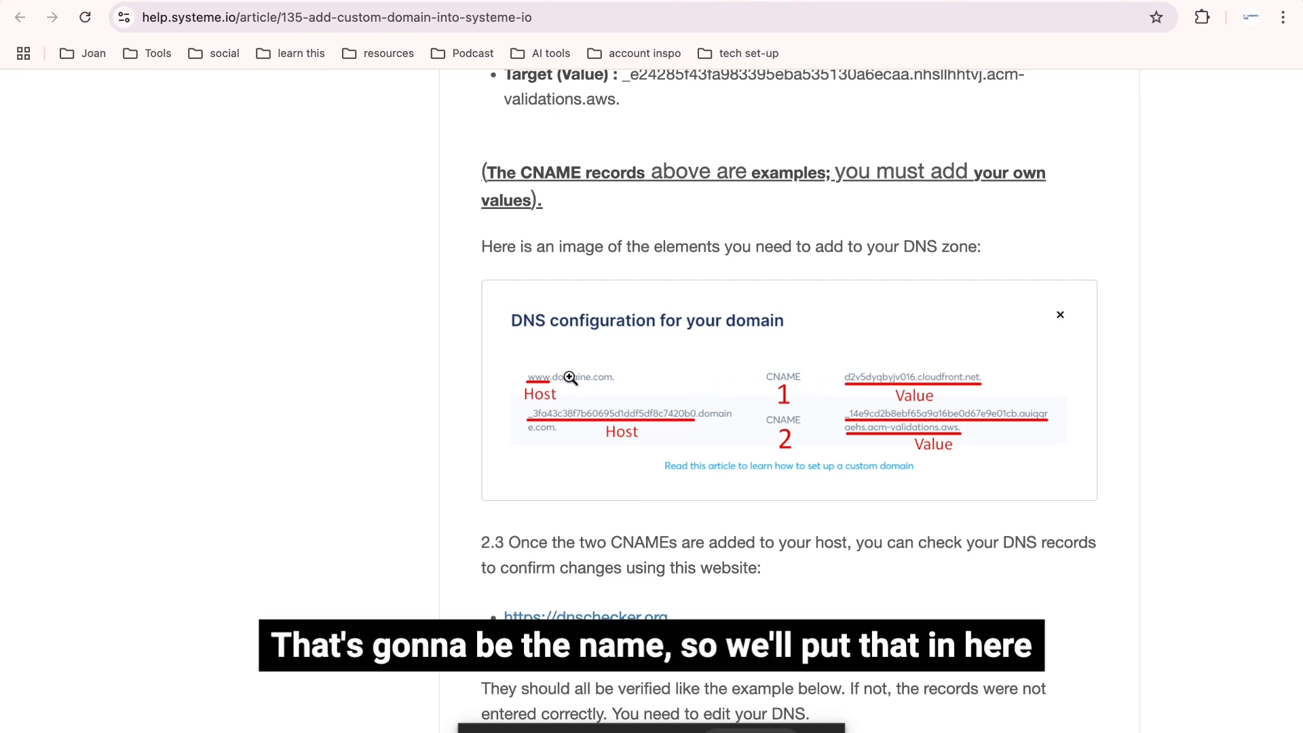
{"action": "left_click", "coordinate": [590, 2]}
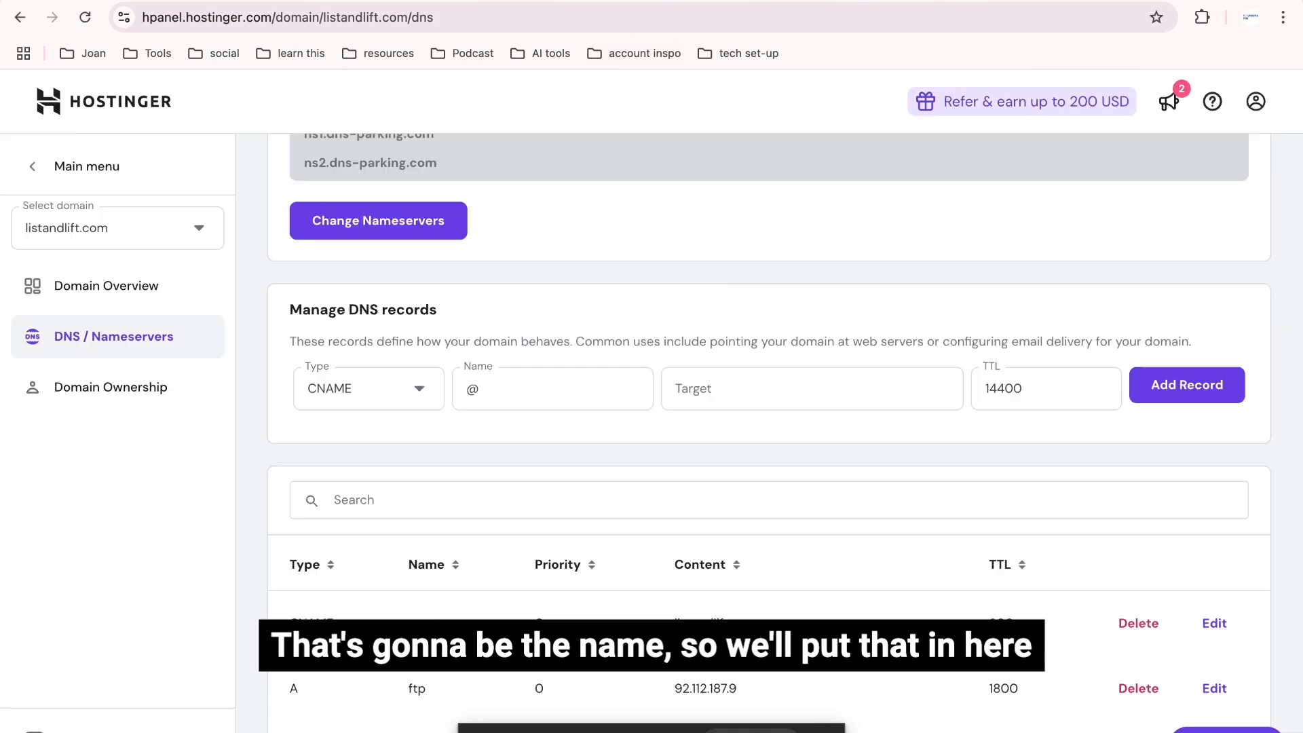
{"action": "left_click", "coordinate": [510, 383]}
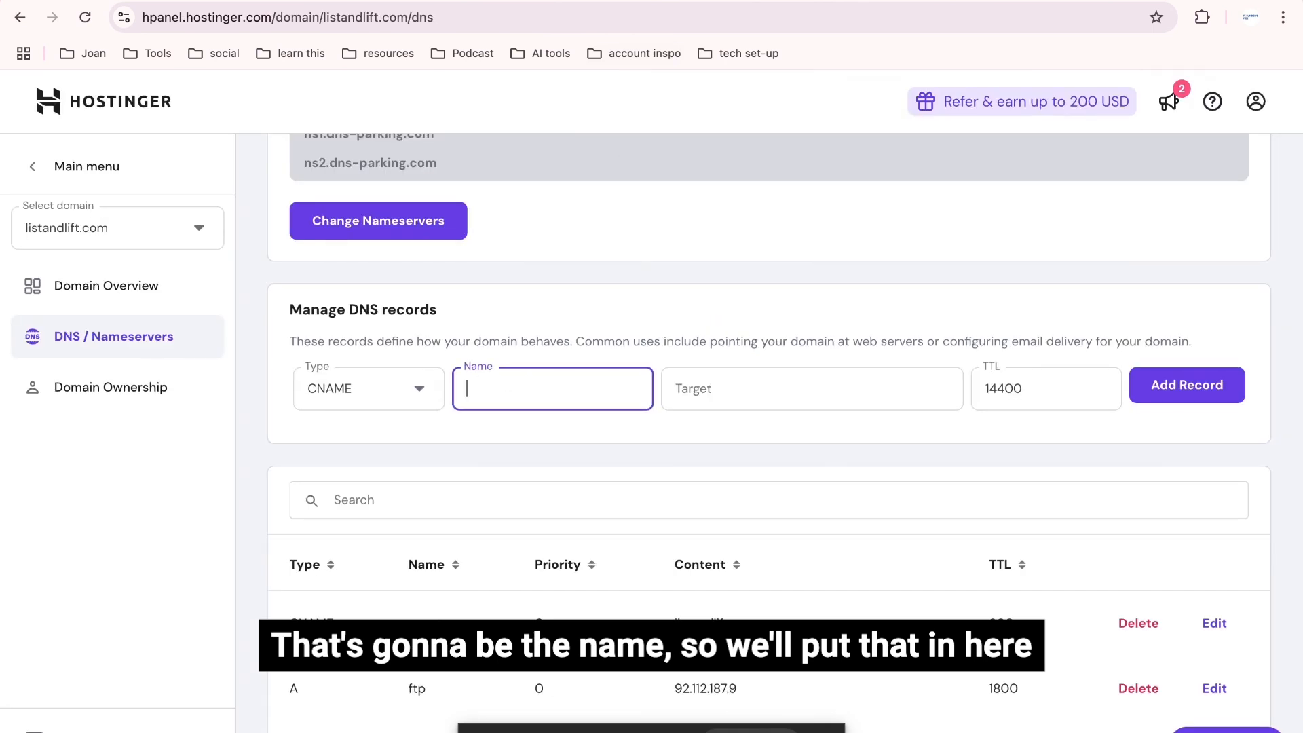
{"action": "type", "text": "www"}
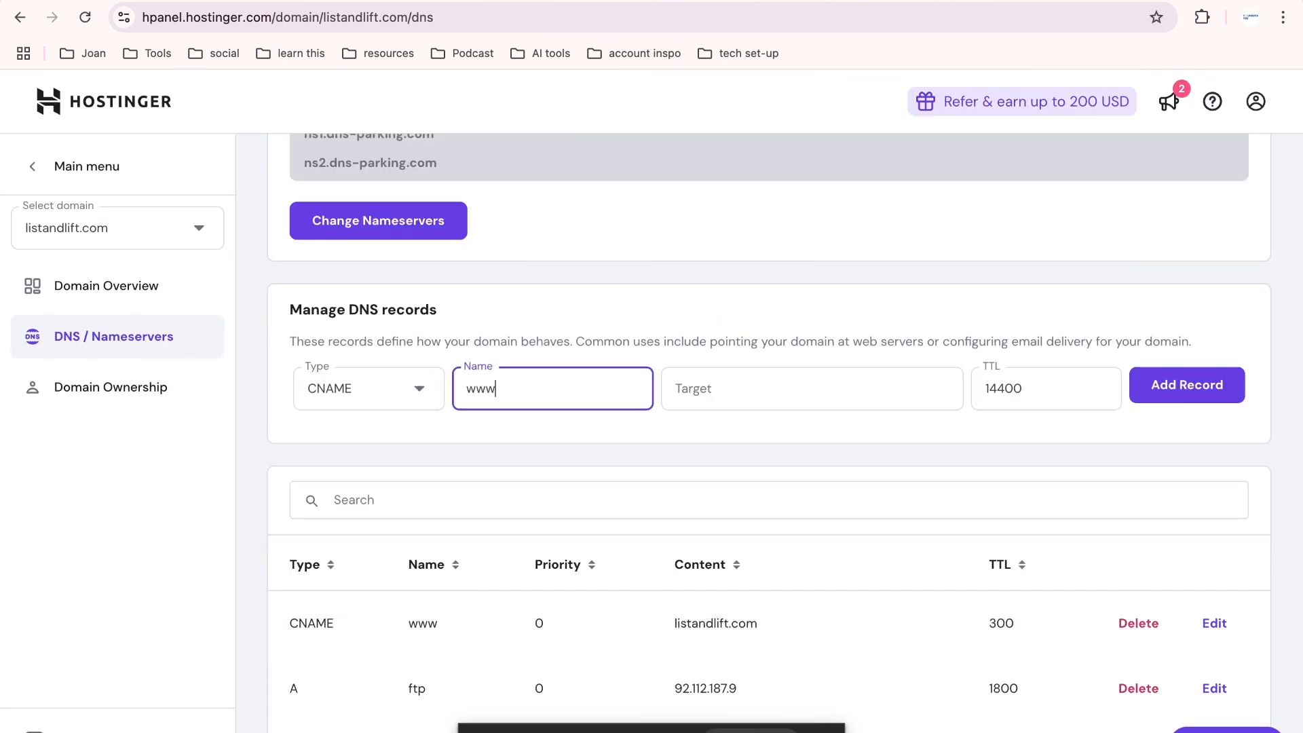
{"action": "left_click", "coordinate": [769, 386]}
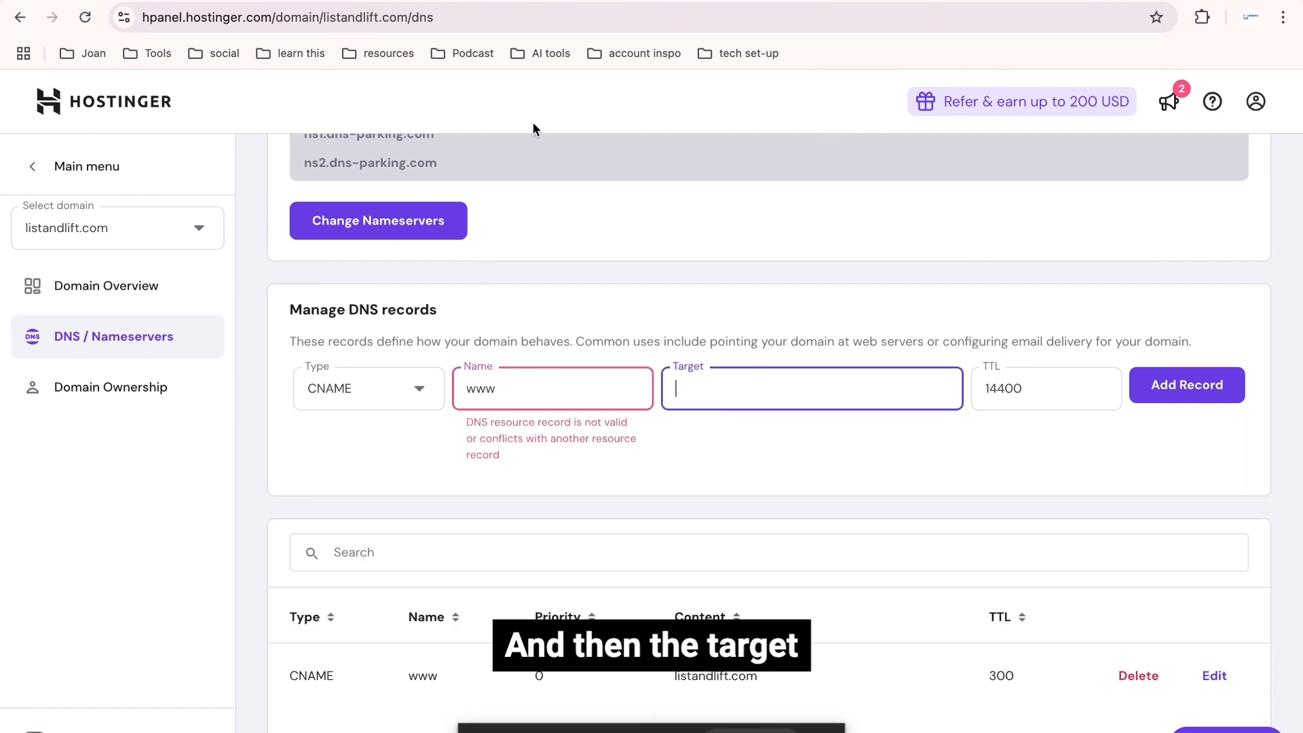
{"action": "left_click", "coordinate": [524, 382]}
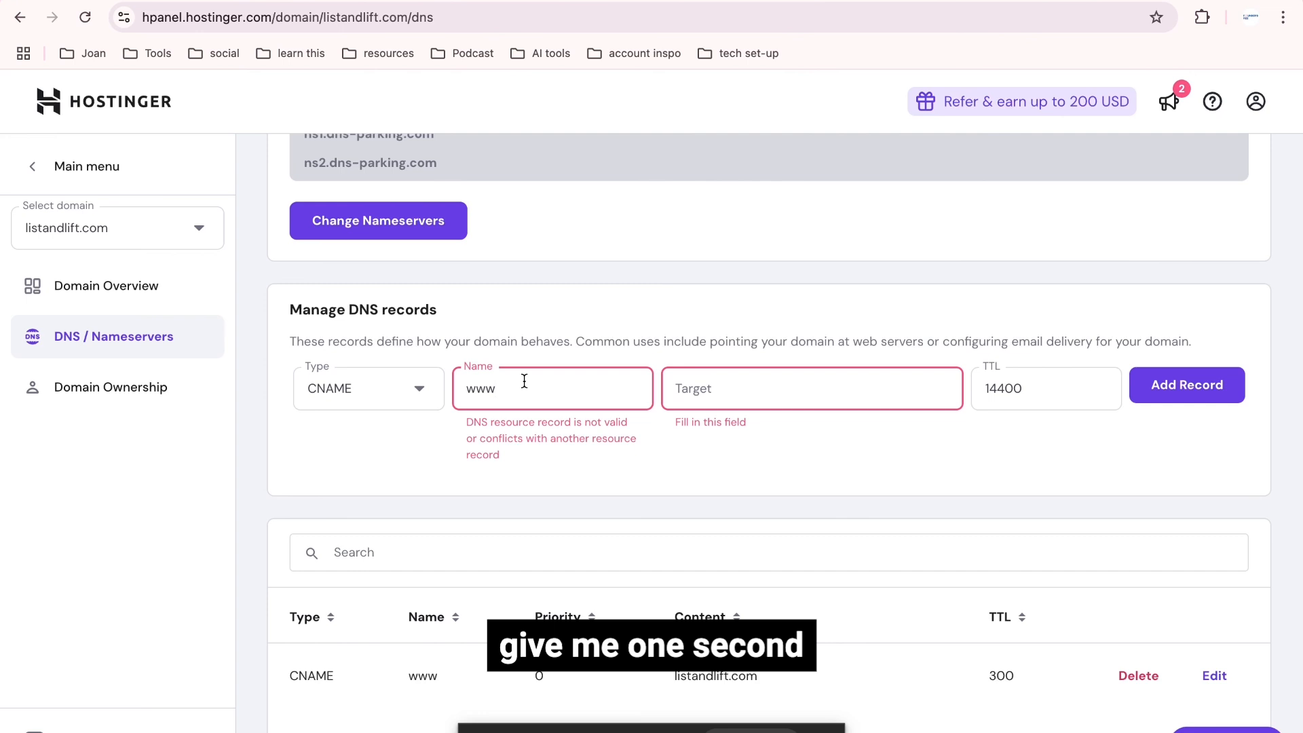
{"action": "left_click", "coordinate": [434, 1]}
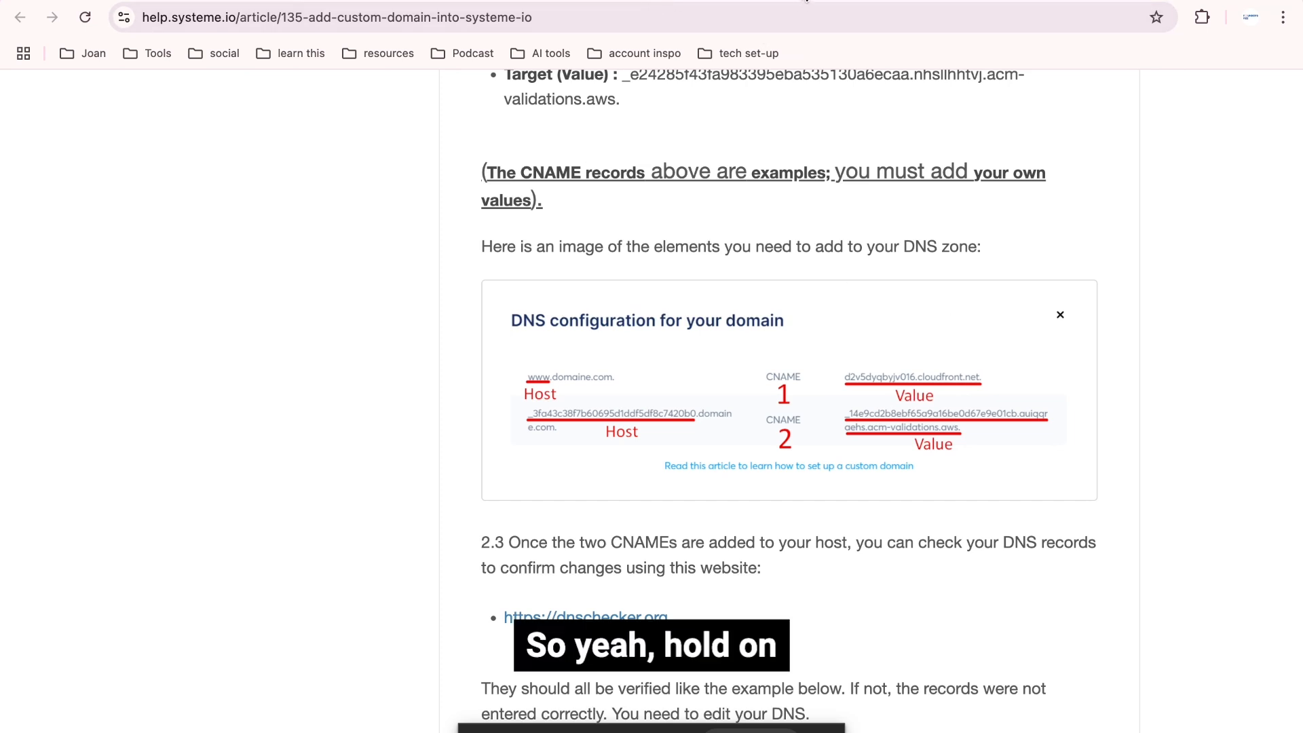
{"action": "left_click", "coordinate": [601, 2]}
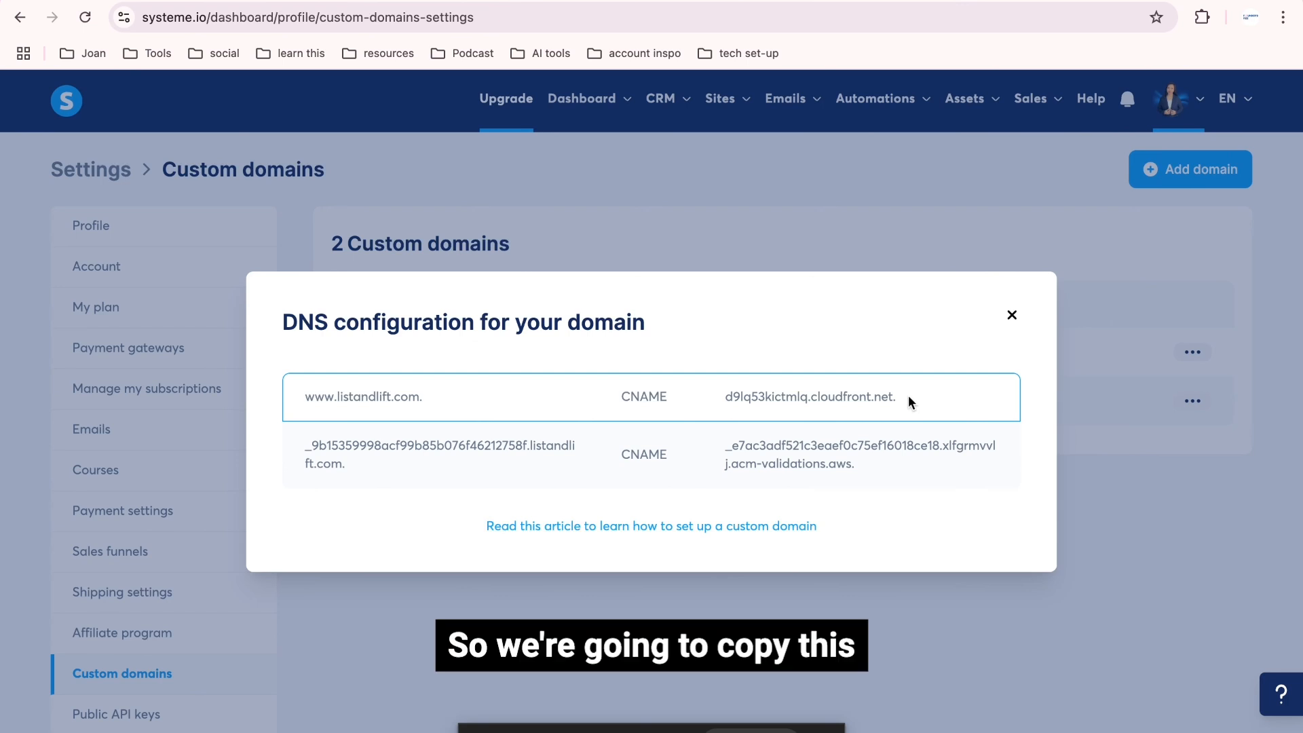
{"action": "left_click_drag", "start_coordinate": [908, 395], "coordinate": [724, 398]}
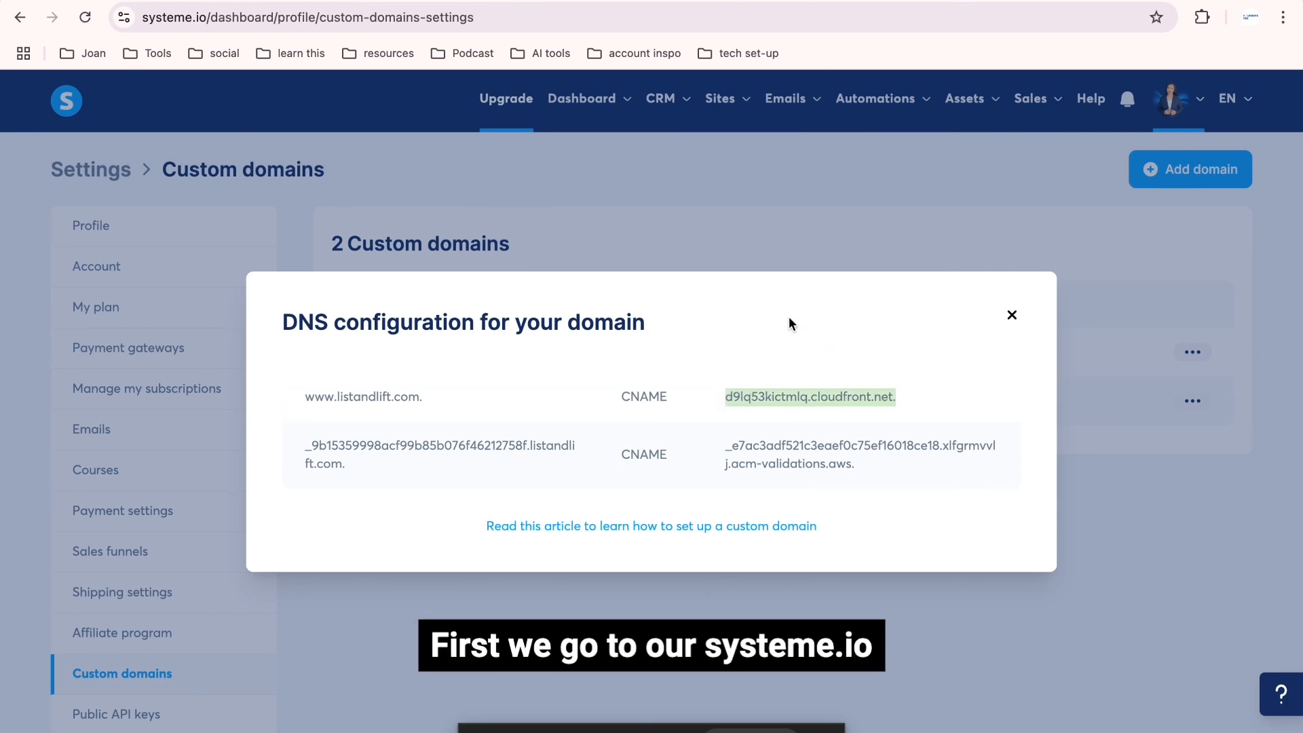
{"action": "left_click_drag", "start_coordinate": [920, 389], "coordinate": [745, 389]}
{"action": "key", "text": "super+c"}
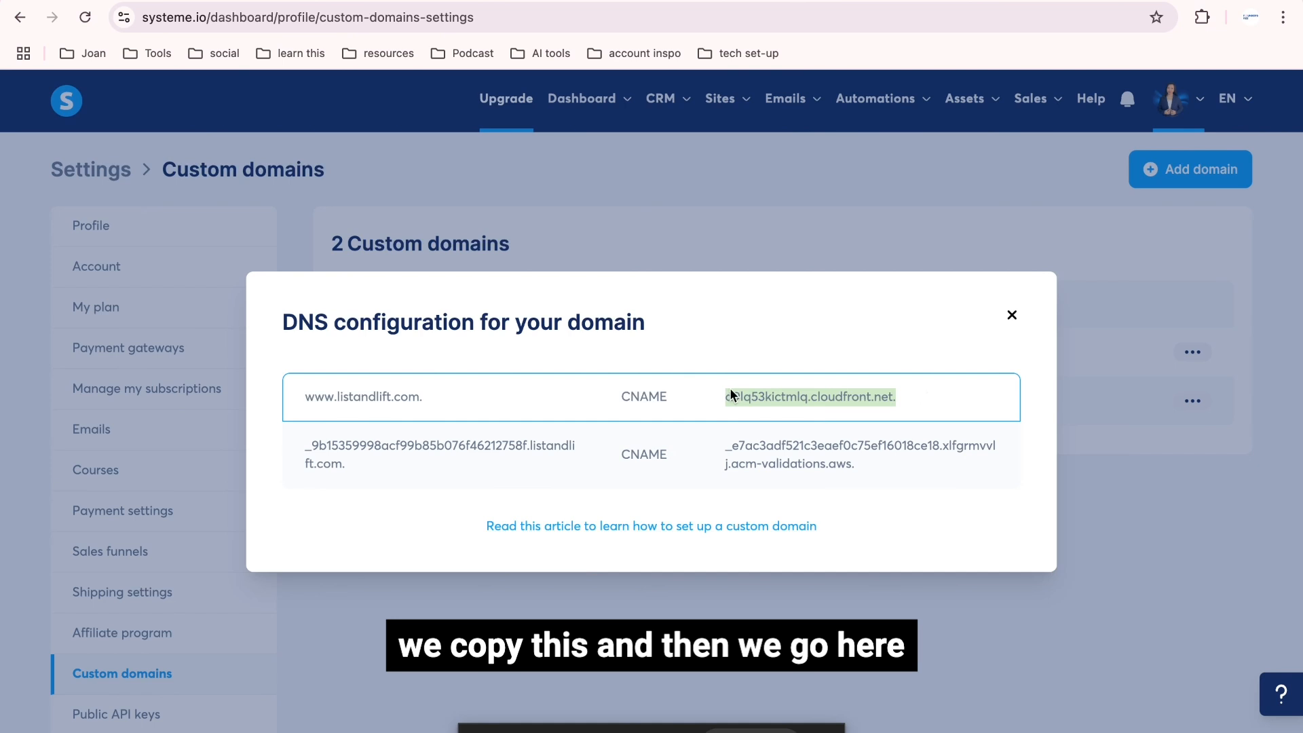
Back in Hostinger, re-enter www as the name, paste d9lq53kictmlq.cloudfront.net. as the target and try to add the CNAME record.
{"action": "left_click", "coordinate": [836, 0]}
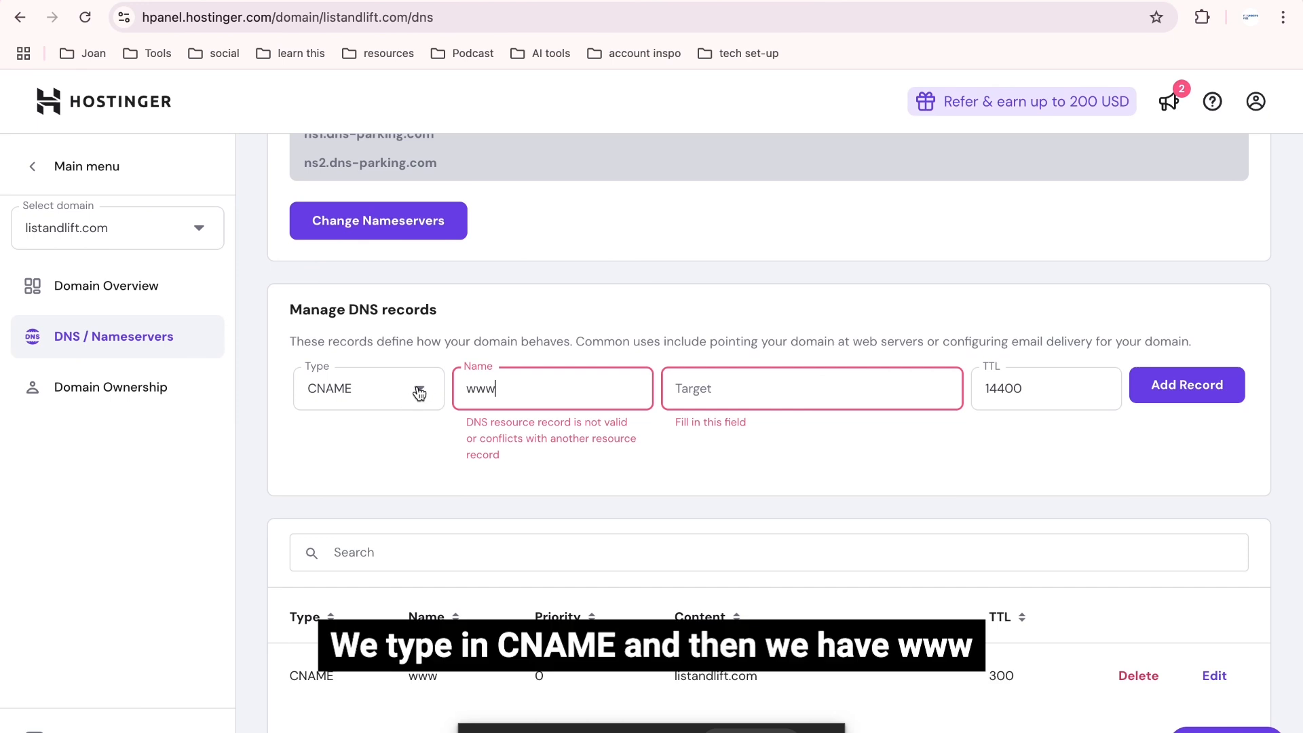
{"action": "left_click", "coordinate": [520, 390]}
{"action": "key", "text": "BackSpace"}
{"action": "key", "text": "BackSpace"}
{"action": "key", "text": "BackSpace"}
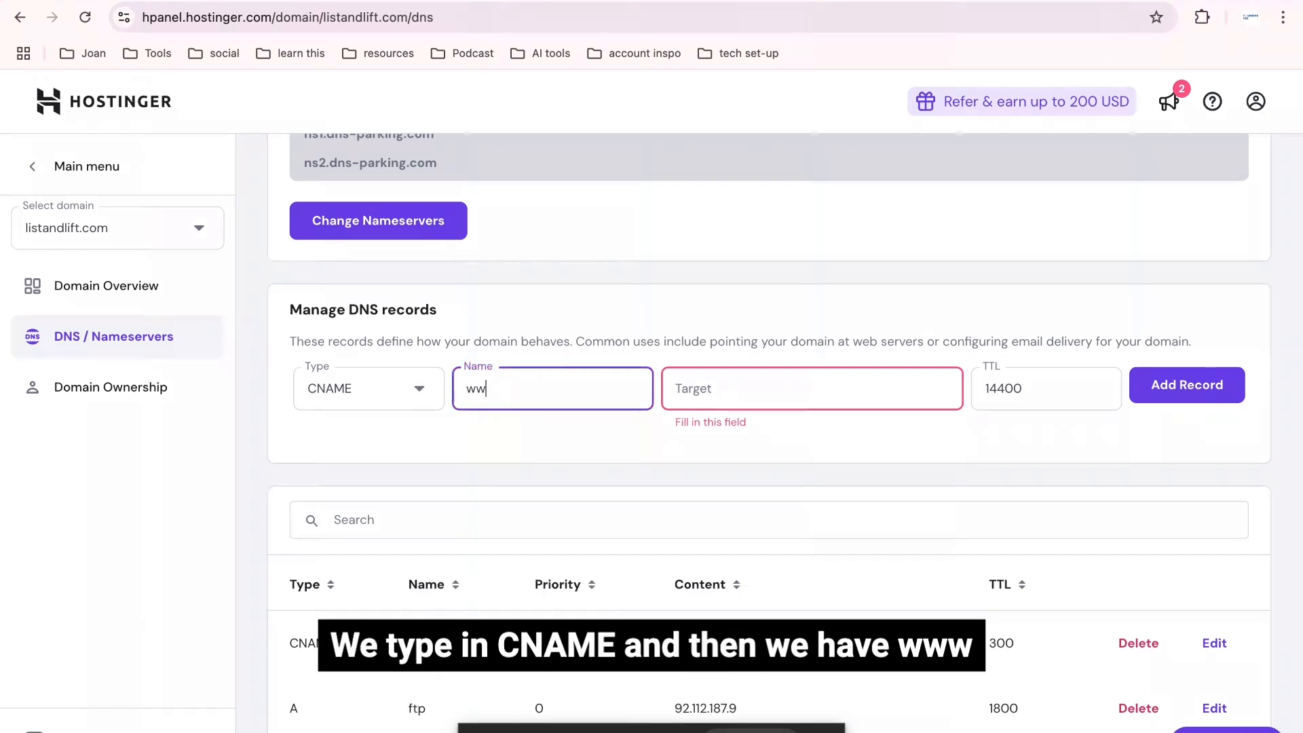
{"action": "type", "text": "www"}
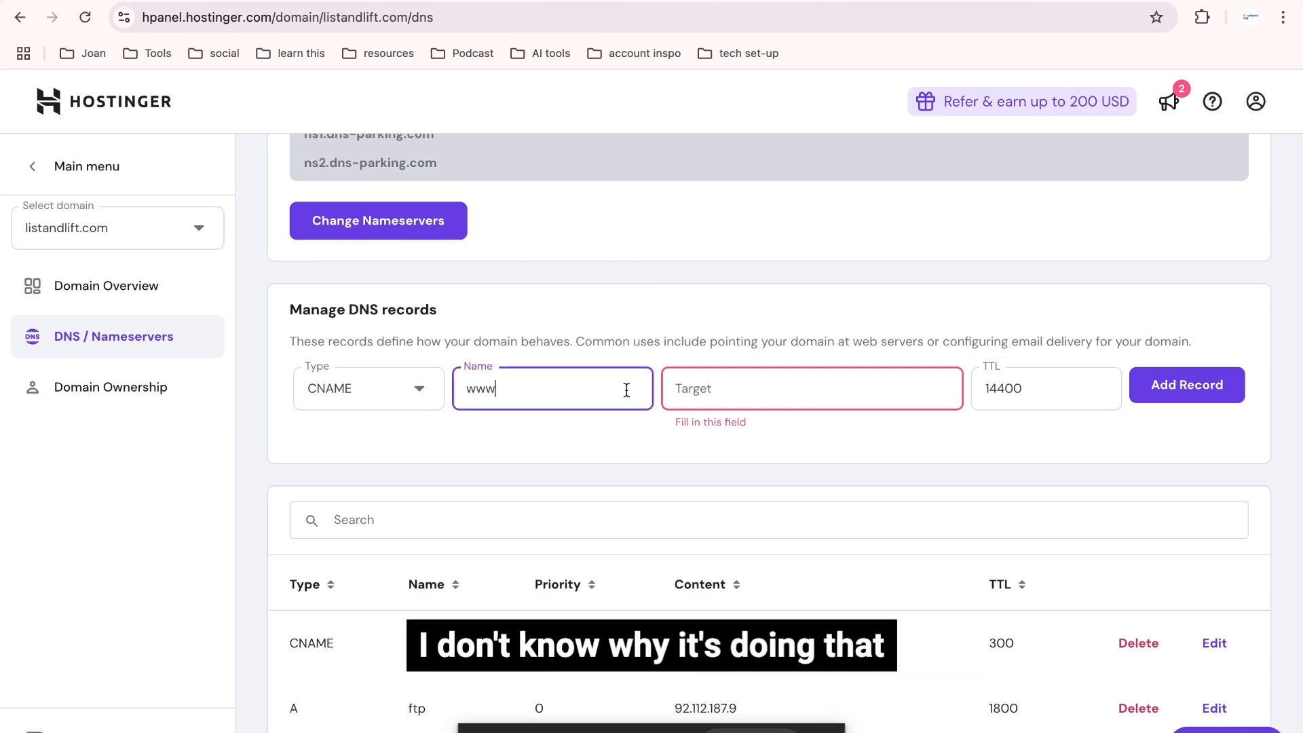
{"action": "left_click", "coordinate": [753, 389]}
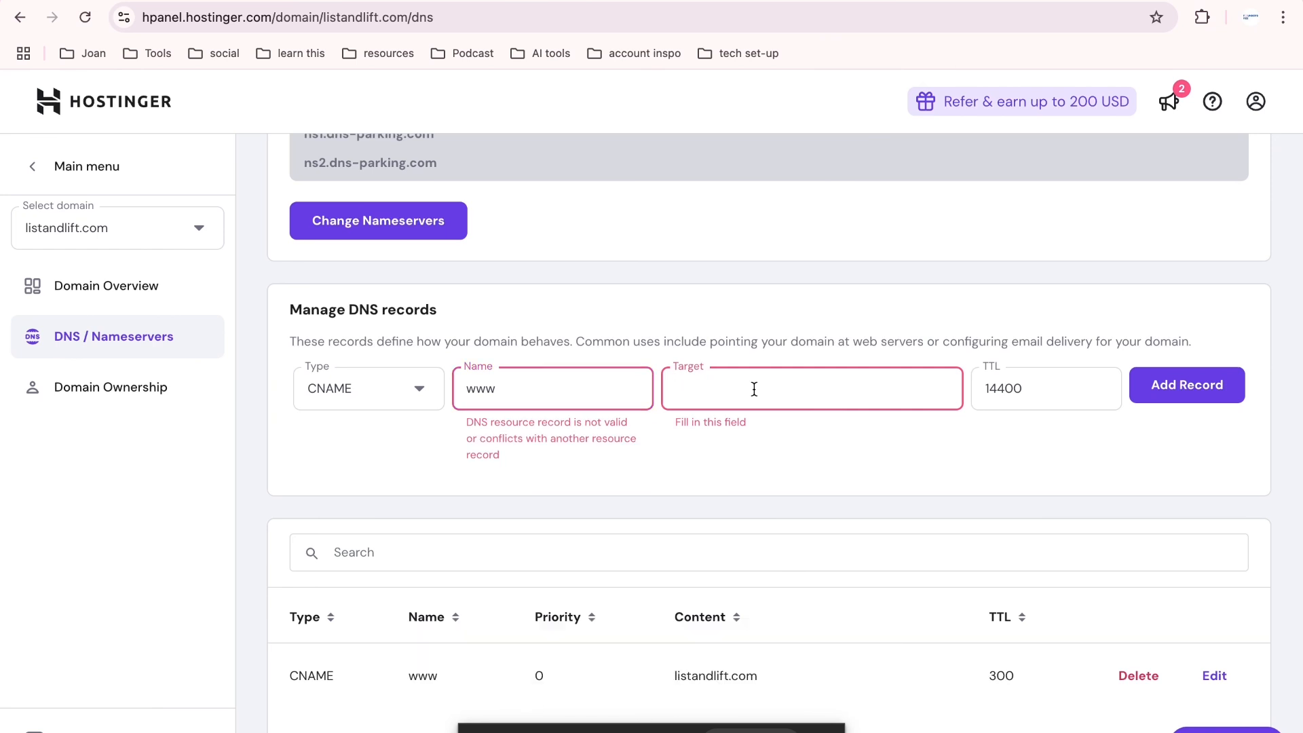
{"action": "key", "text": "super+v"}
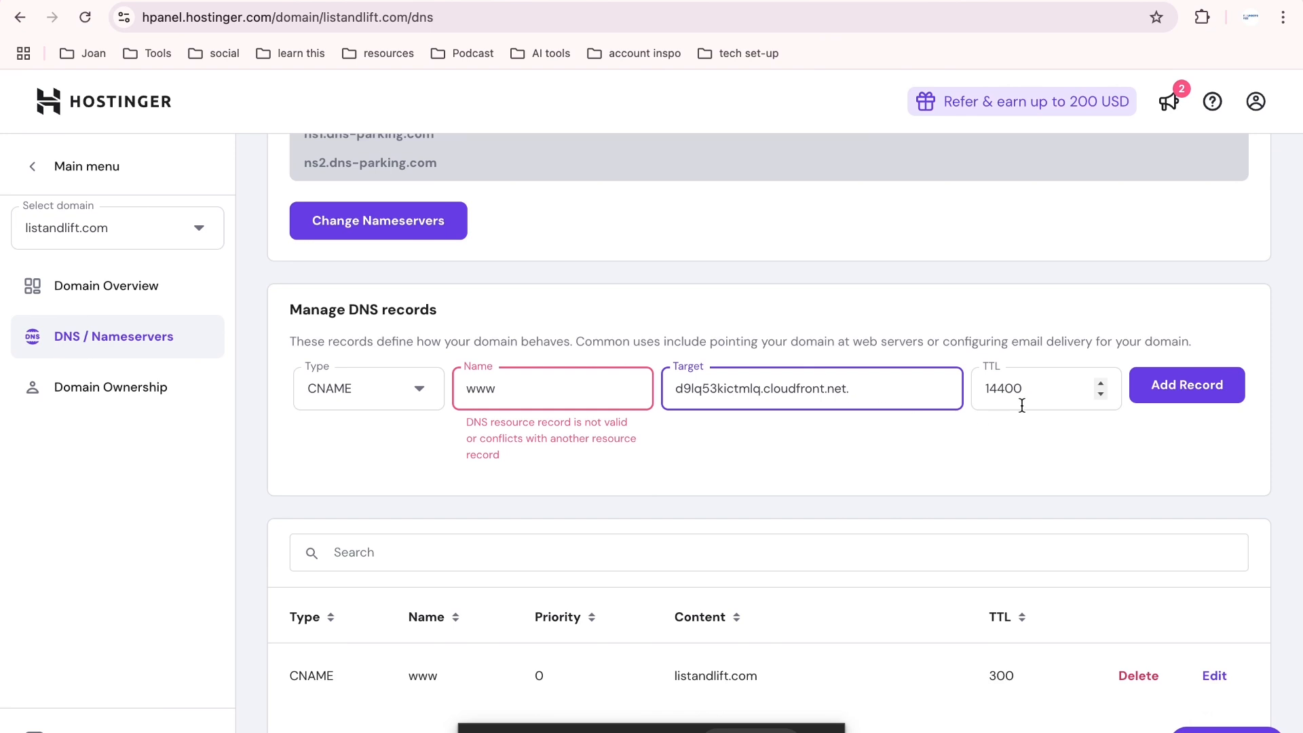
{"action": "left_click", "coordinate": [1158, 396]}
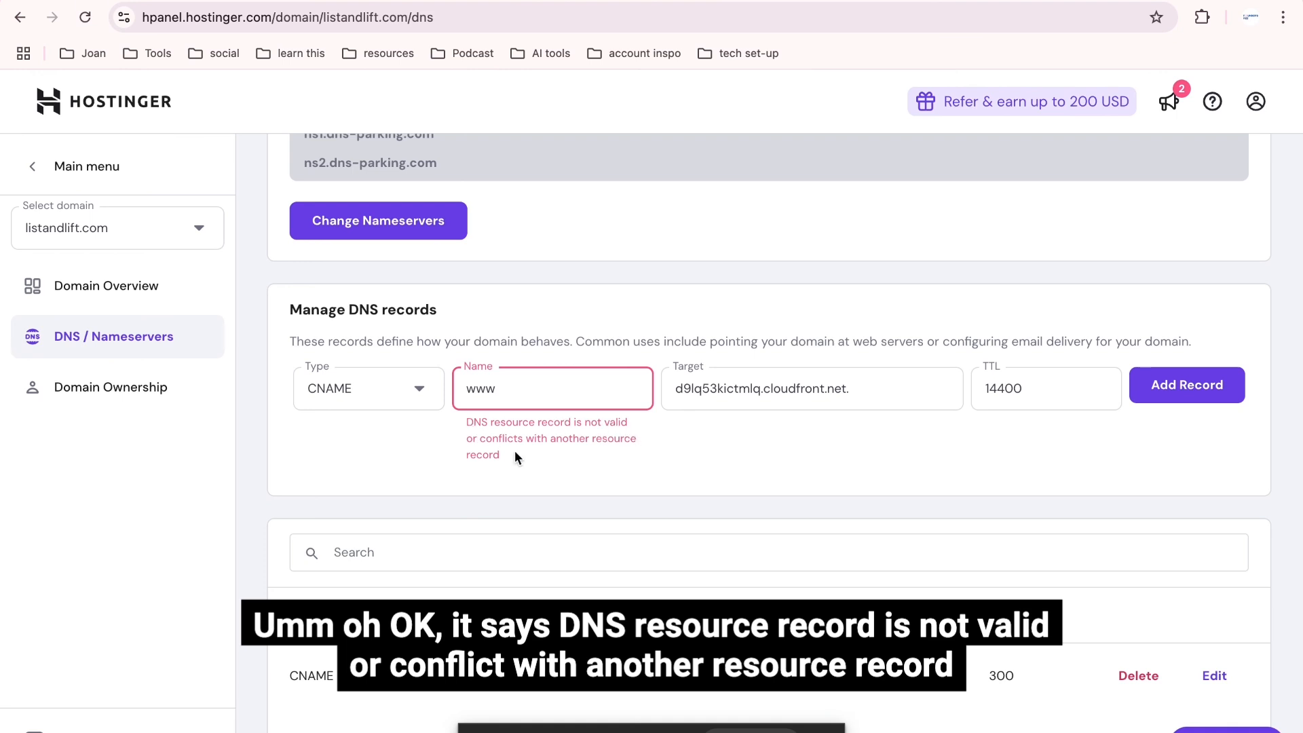
Delete the existing www CNAME record that points to listandlift.com from the DNS records list.
{"action": "scroll", "coordinate": [515, 447], "scroll_direction": "down", "scroll_amount": 1}
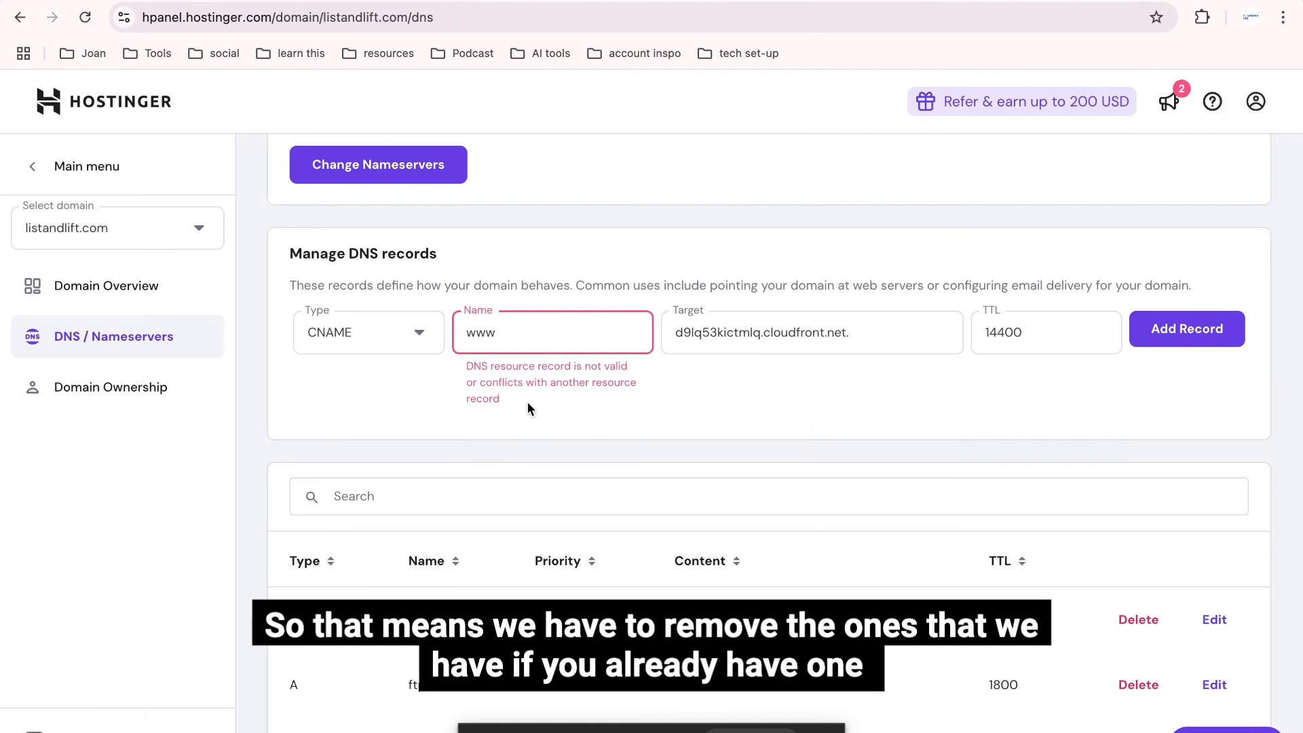
{"action": "scroll", "coordinate": [527, 403], "scroll_direction": "down", "scroll_amount": 1}
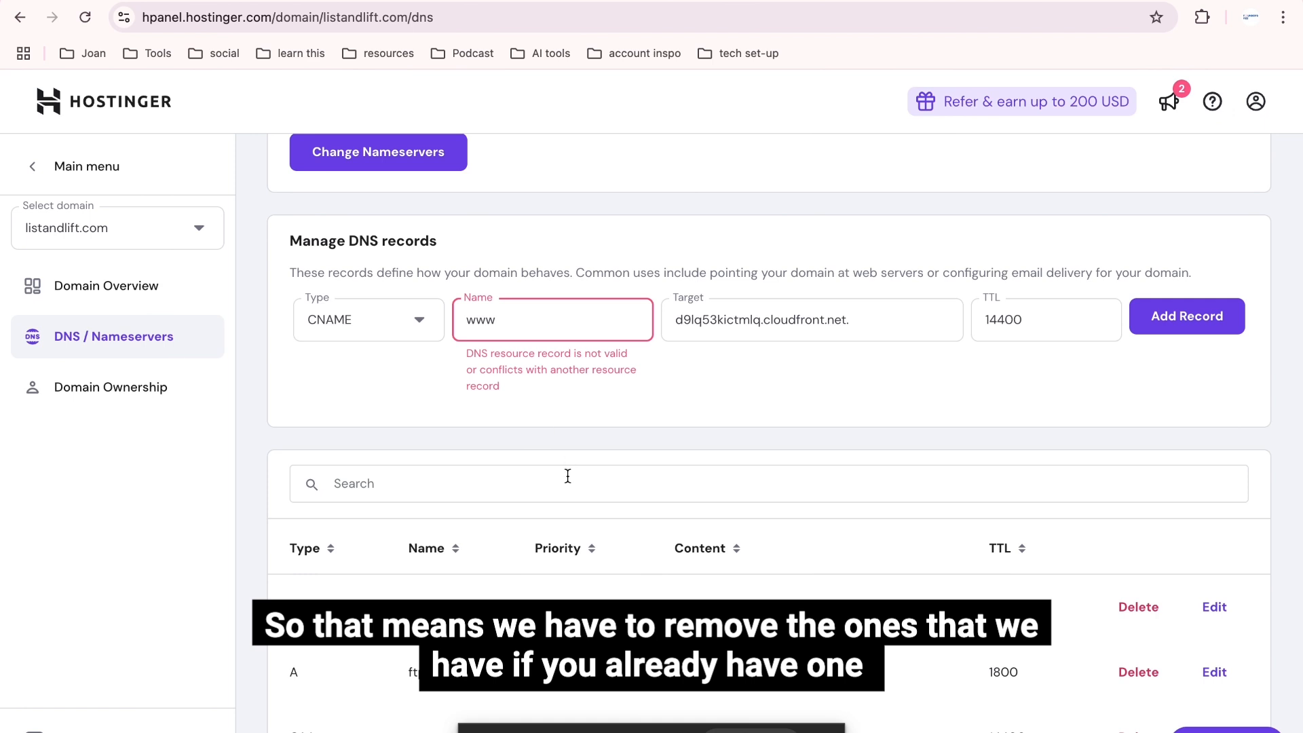
{"action": "scroll", "coordinate": [549, 458], "scroll_direction": "down", "scroll_amount": 4}
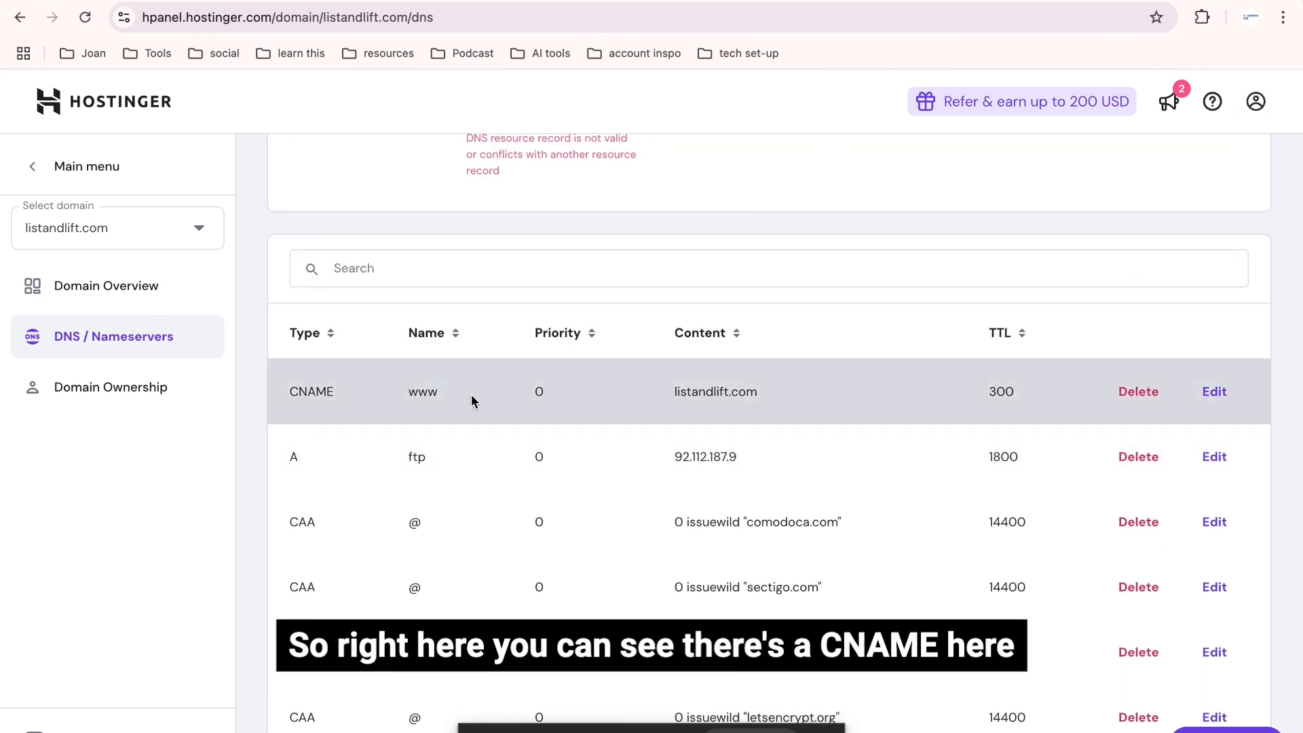
{"action": "scroll", "coordinate": [794, 381], "scroll_direction": "up", "scroll_amount": 2}
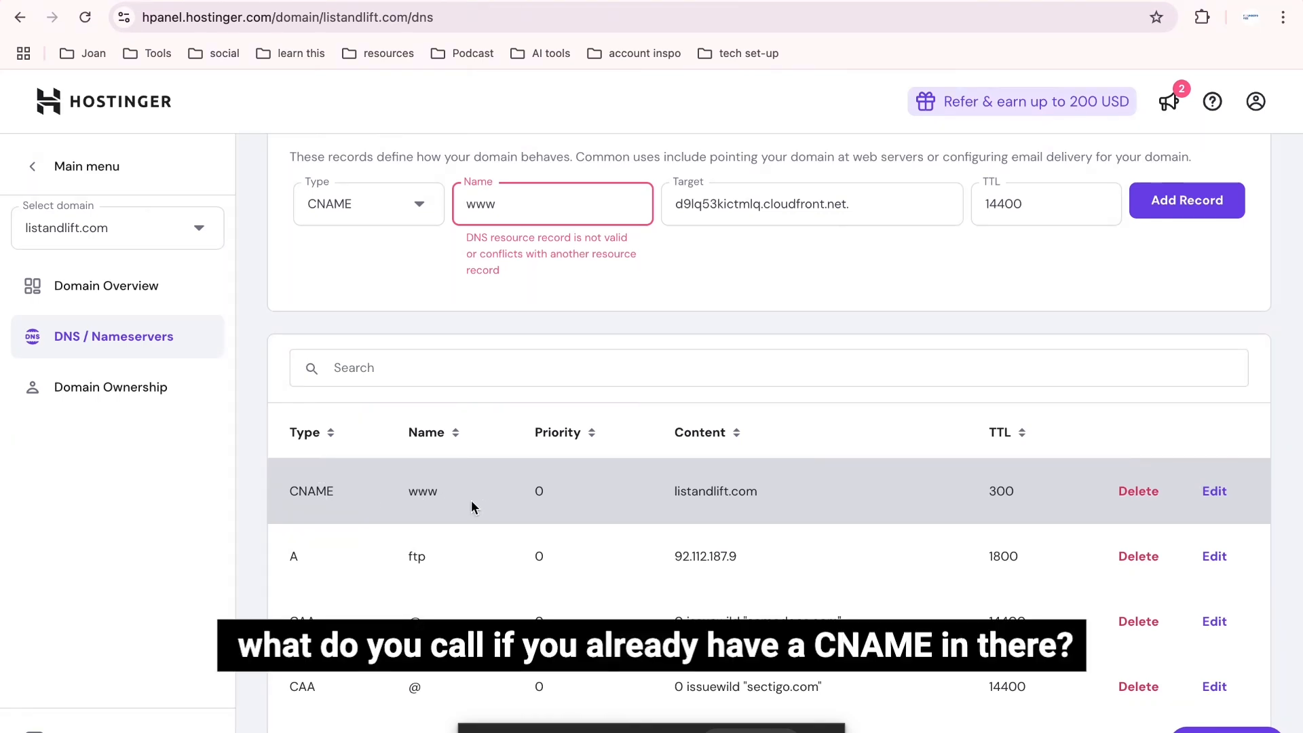
{"action": "left_click", "coordinate": [1143, 493]}
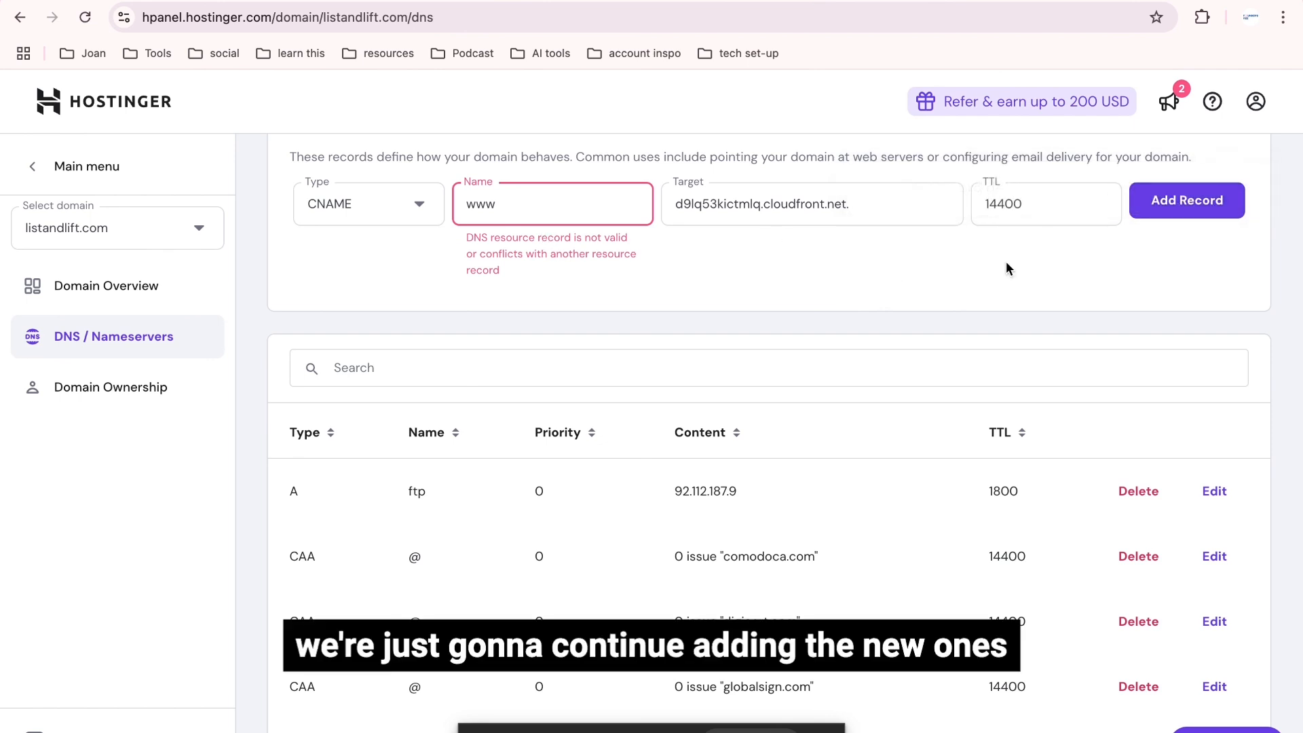
Re-enter www as the record name and add the CNAME record with target d9lq53kictmlq.cloudfront.net., checking the target against systeme.io.
{"action": "scroll", "coordinate": [645, 271], "scroll_direction": "up", "scroll_amount": 2}
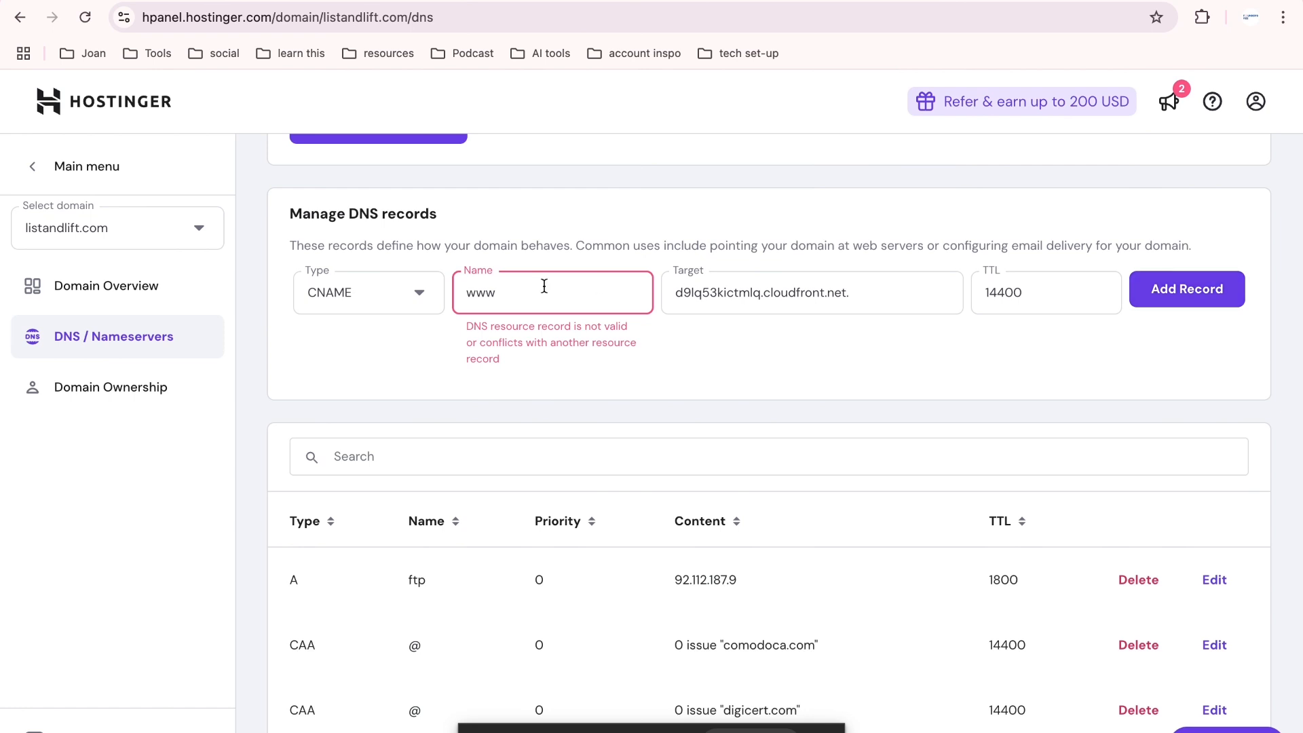
{"action": "key", "text": "BackSpace"}
{"action": "key", "text": "BackSpace"}
{"action": "key", "text": "BackSpace"}
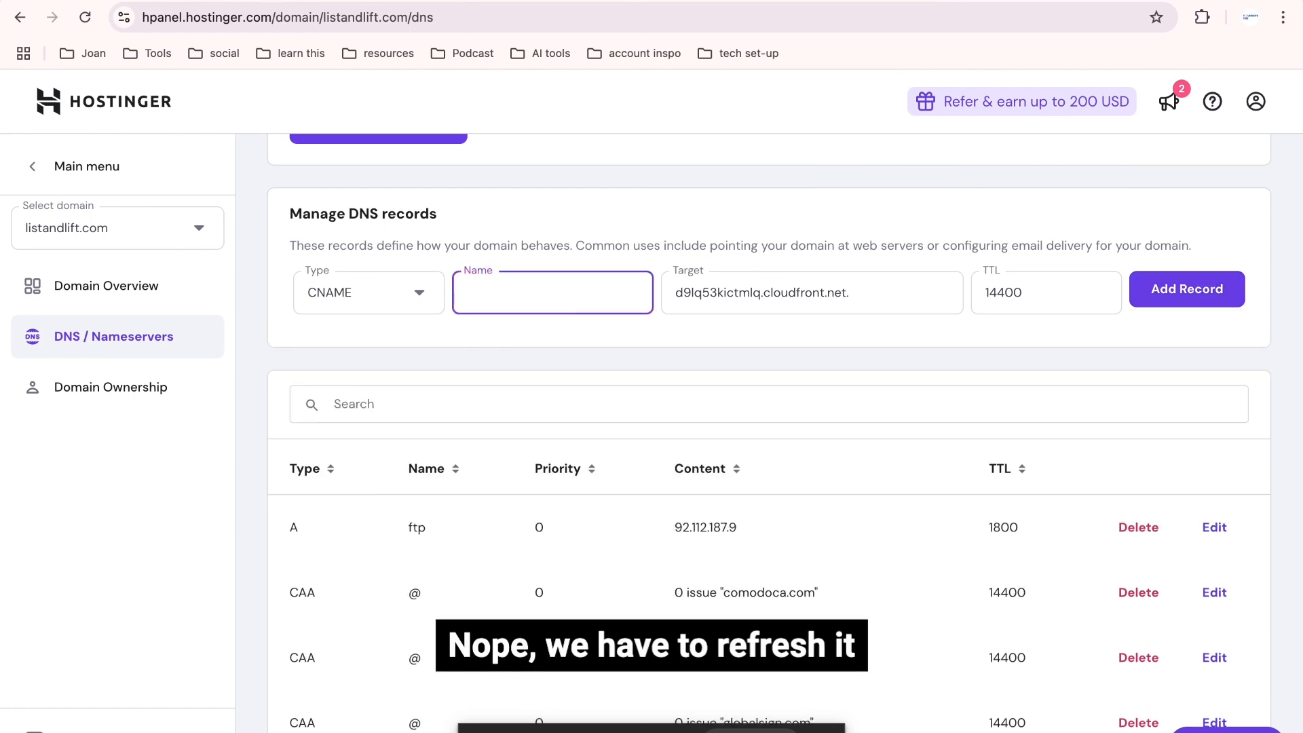
{"action": "type", "text": "www"}
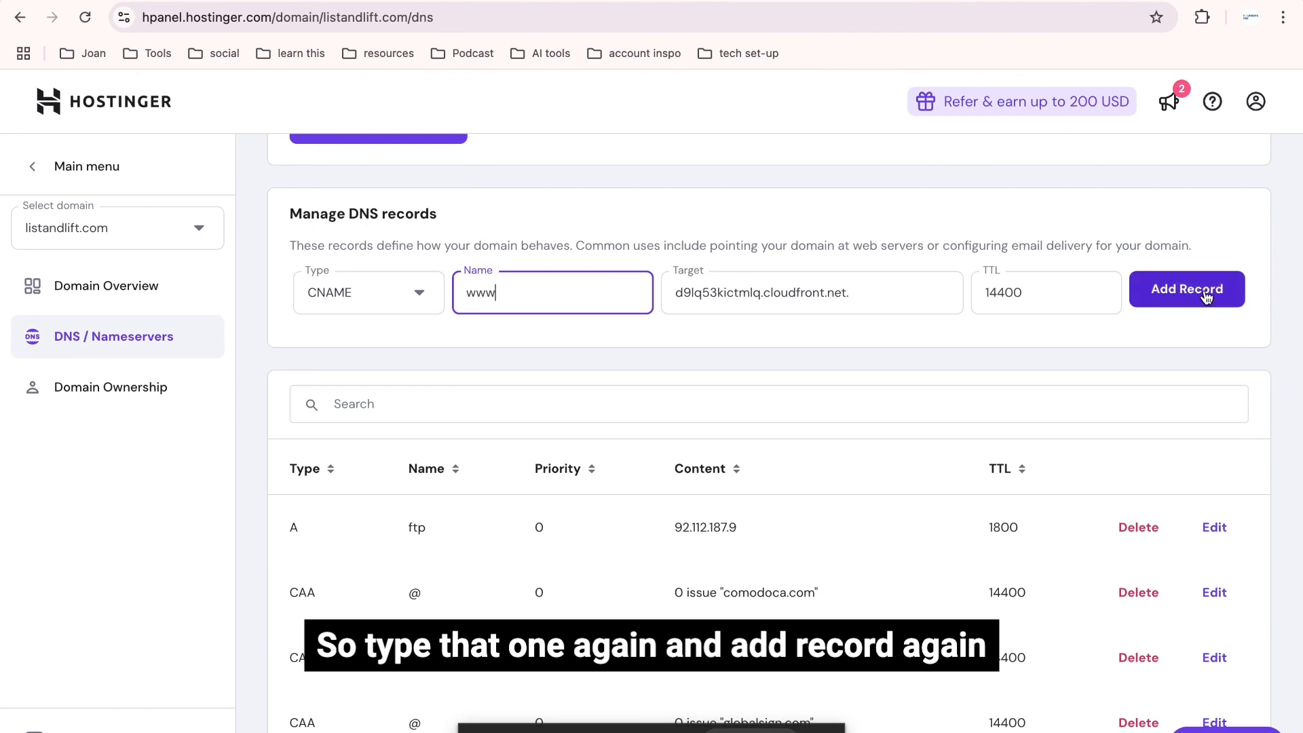
{"action": "left_click", "coordinate": [873, 293]}
{"action": "left_click", "coordinate": [841, 1]}
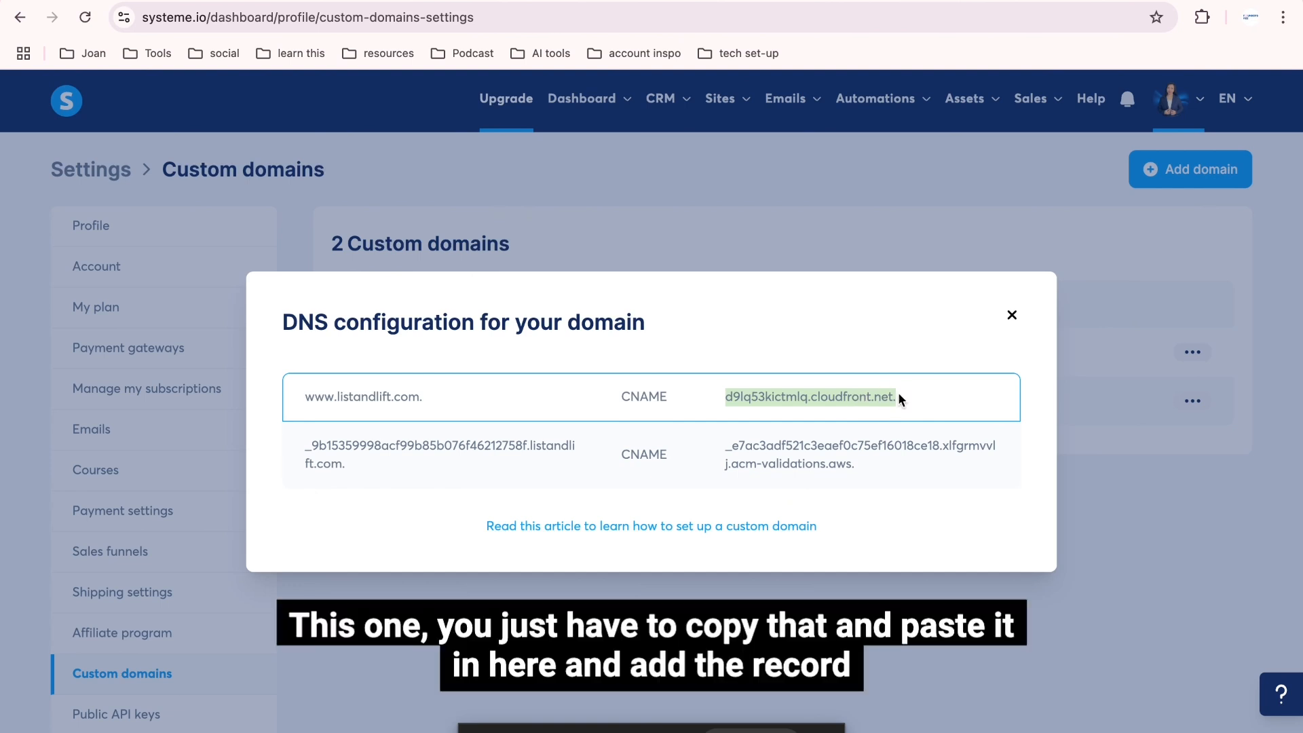
{"action": "left_click", "coordinate": [821, 8]}
{"action": "type", "text": "d9lq53kictmlq.cloudfront.net."}
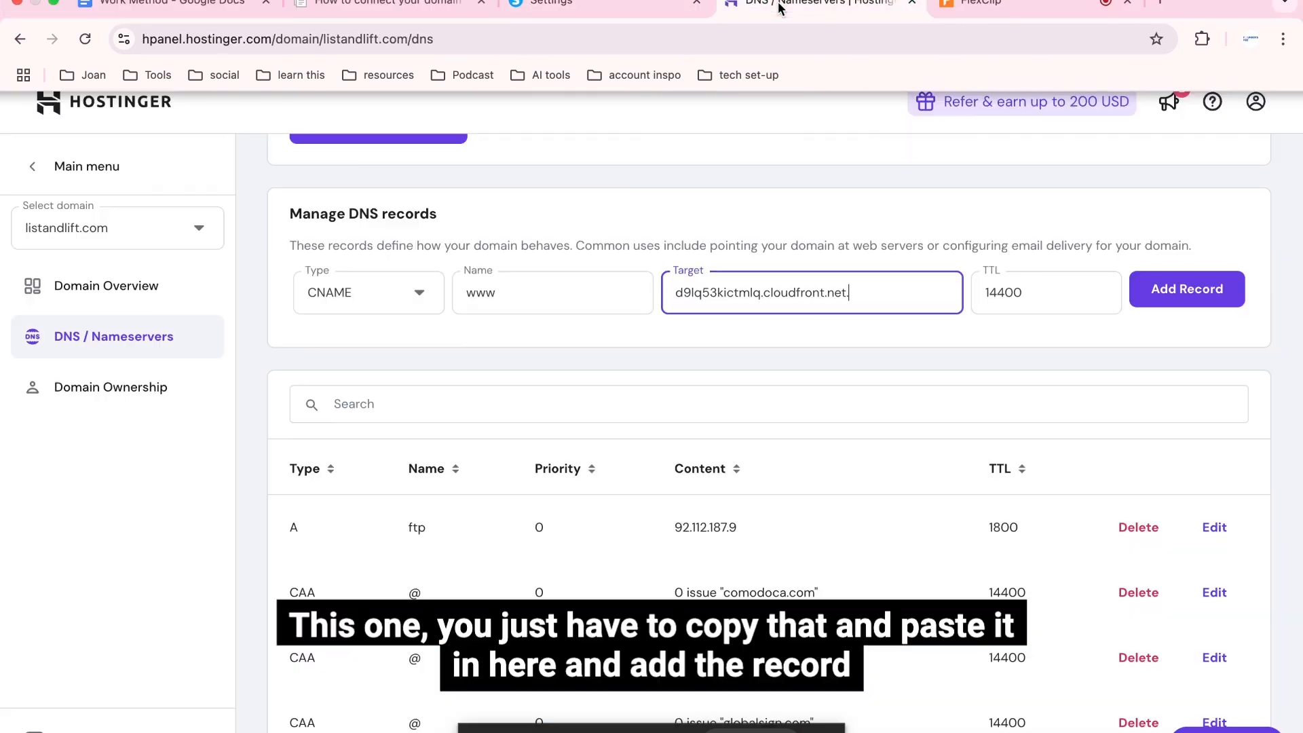
{"action": "left_click", "coordinate": [1184, 288]}
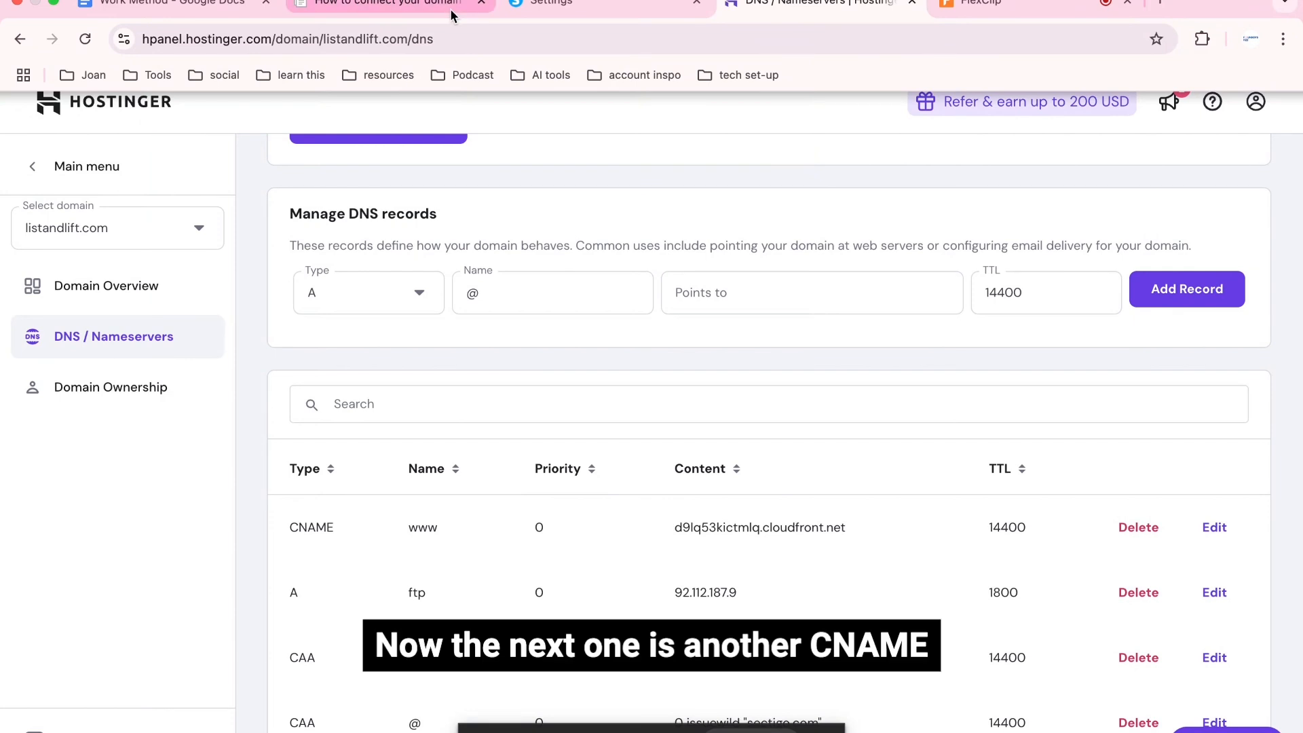
Check the article's second CNAME example, copy the second record's host part before .listandlift.com from systeme.io's domain instructions, and return to Hostinger.
{"action": "left_click", "coordinate": [445, 8]}
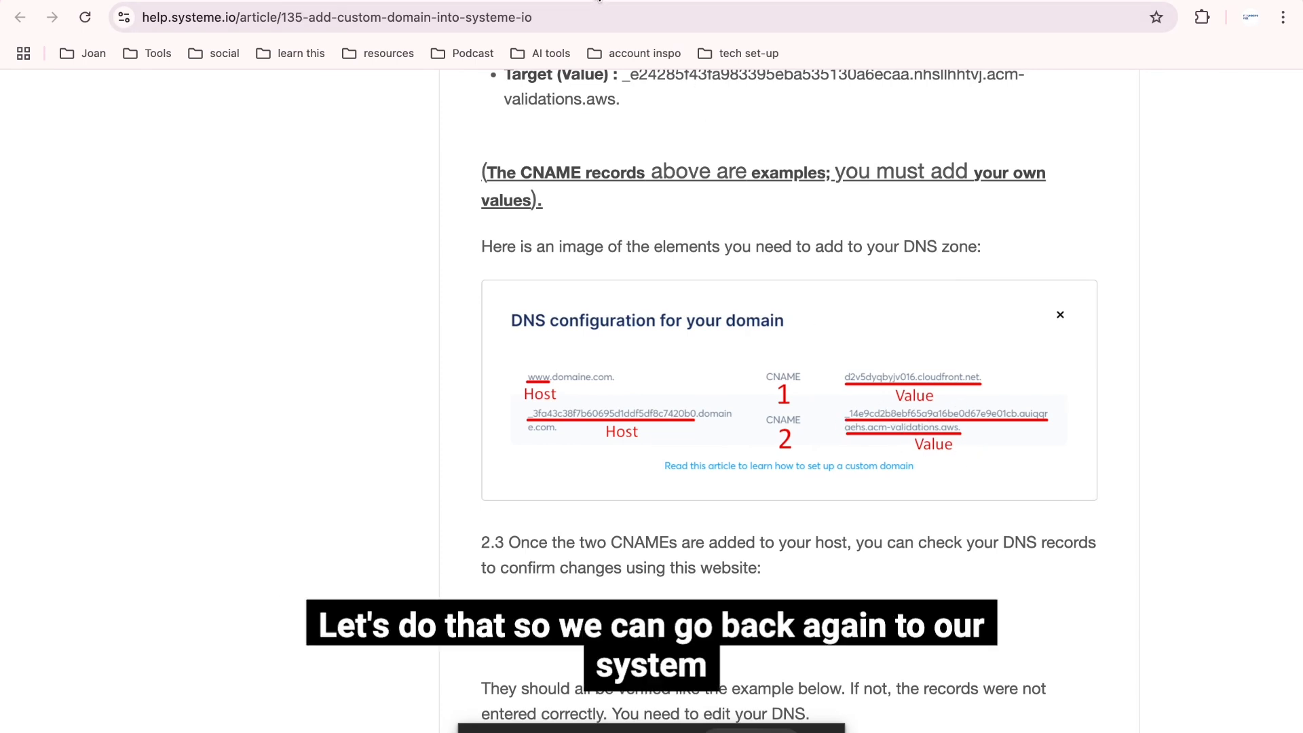
{"action": "left_click", "coordinate": [598, 1]}
{"action": "left_click", "coordinate": [557, 179]}
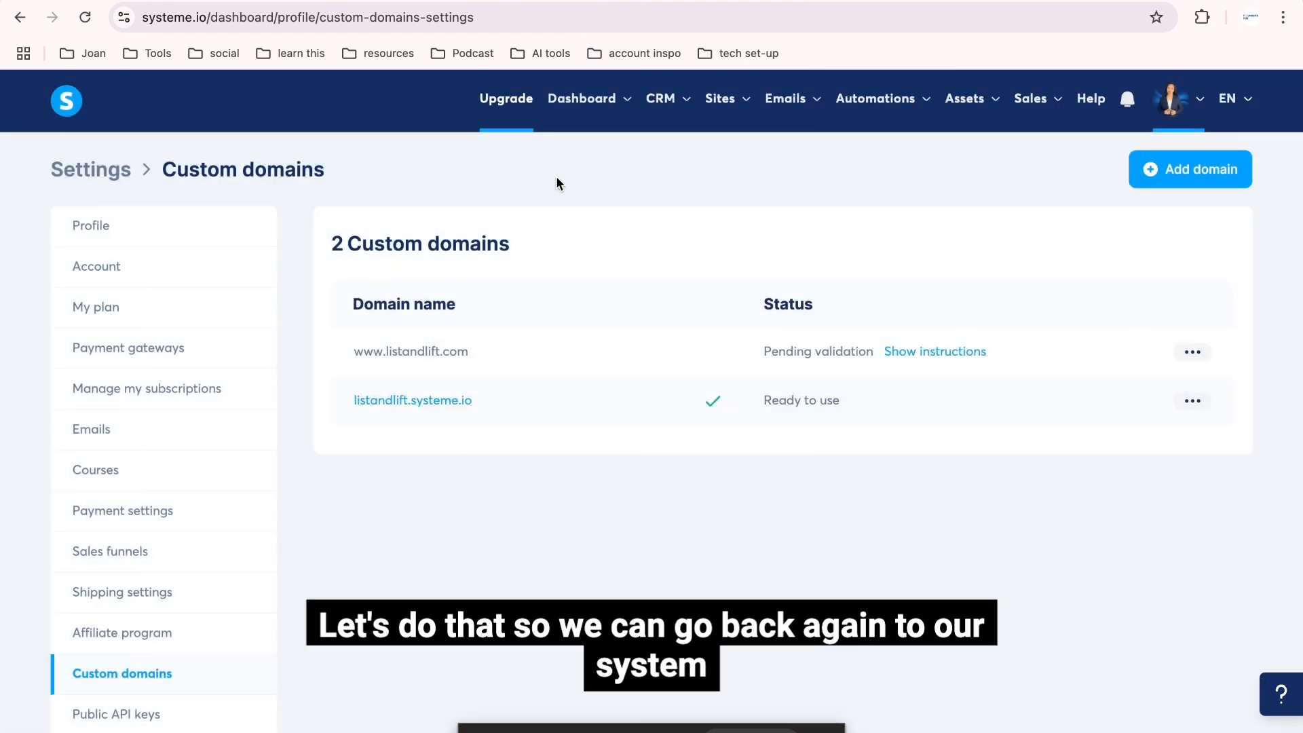
{"action": "left_click", "coordinate": [904, 351]}
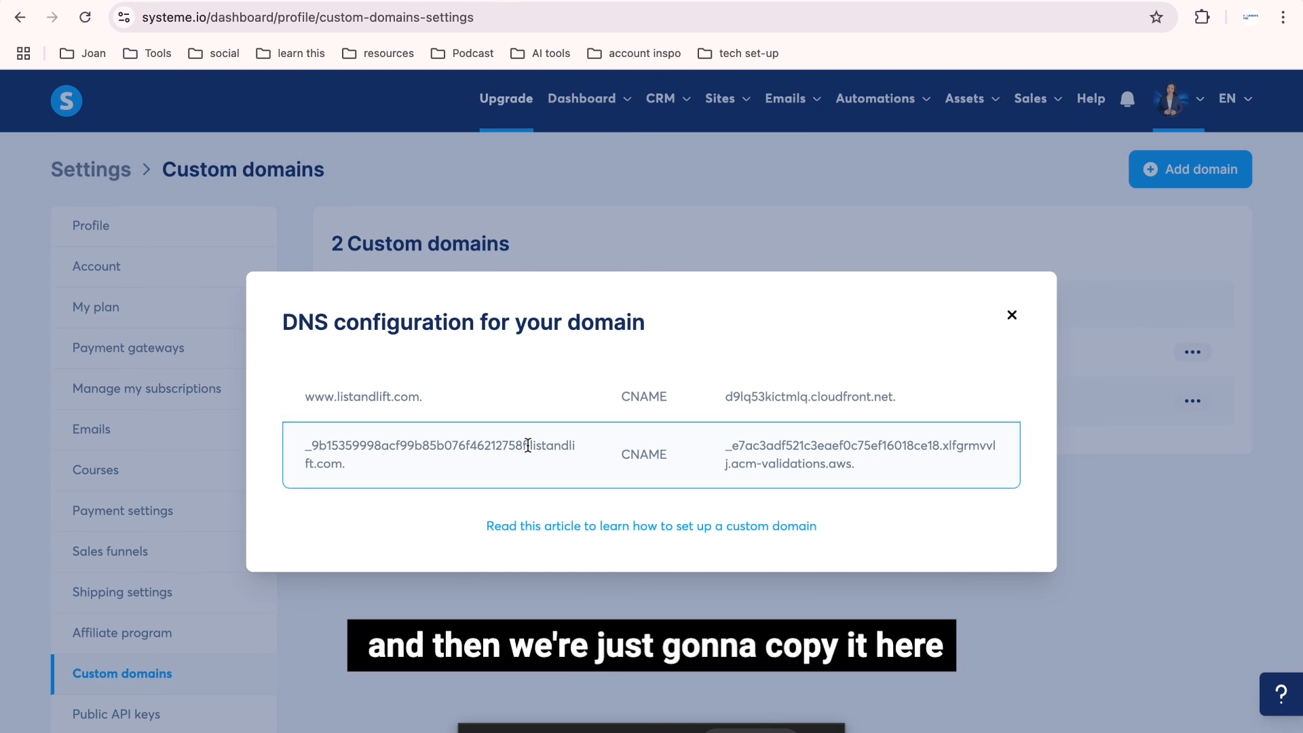
{"action": "left_click_drag", "start_coordinate": [306, 444], "coordinate": [527, 449]}
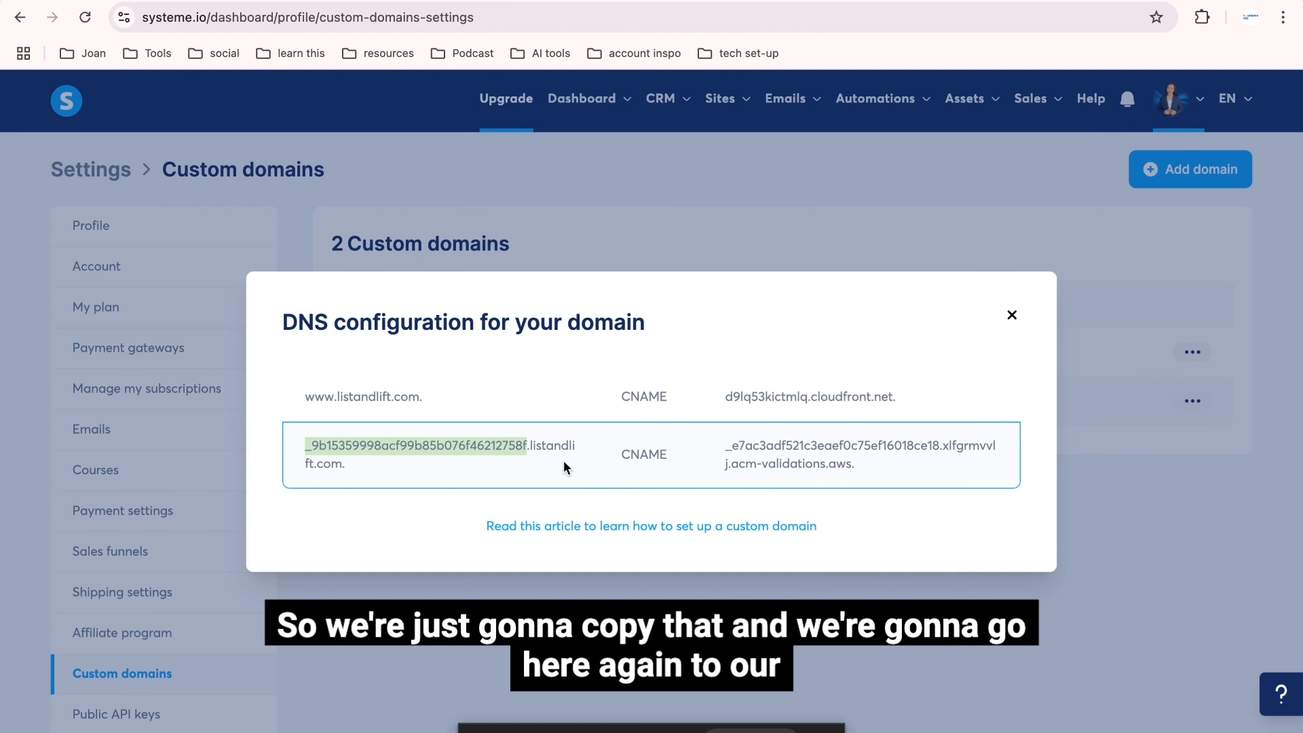
{"action": "left_click", "coordinate": [791, 1]}
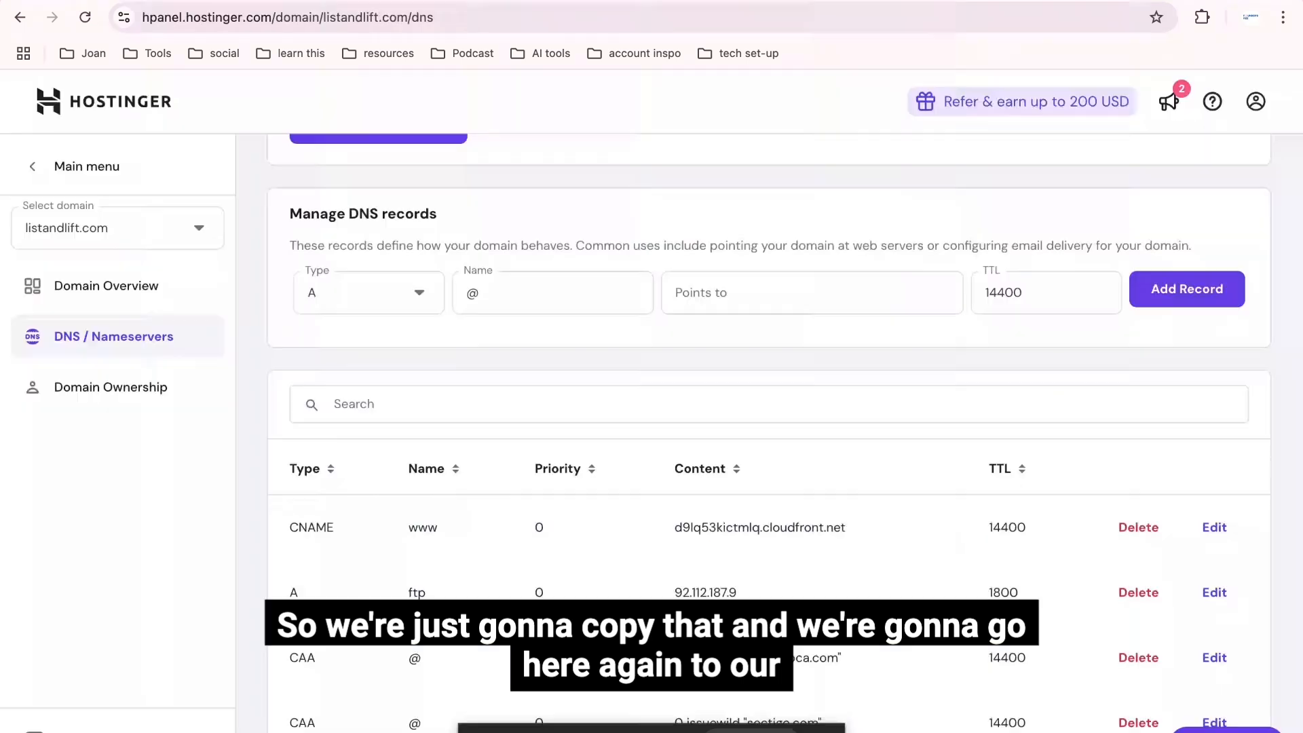
Set the new DNS record's type to CNAME and replace its name with the host part copied from systeme.io's second record.
{"action": "left_click", "coordinate": [417, 298]}
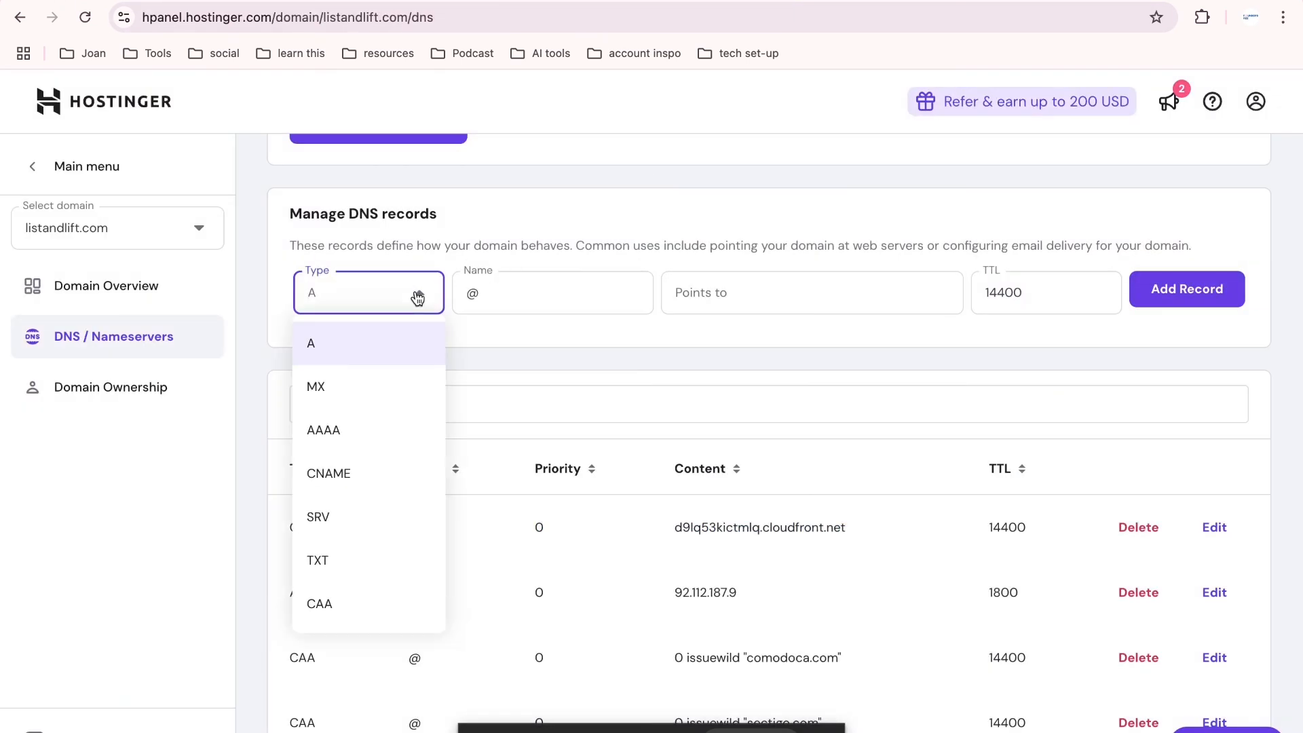
{"action": "left_click", "coordinate": [371, 478]}
{"action": "left_click", "coordinate": [546, 292]}
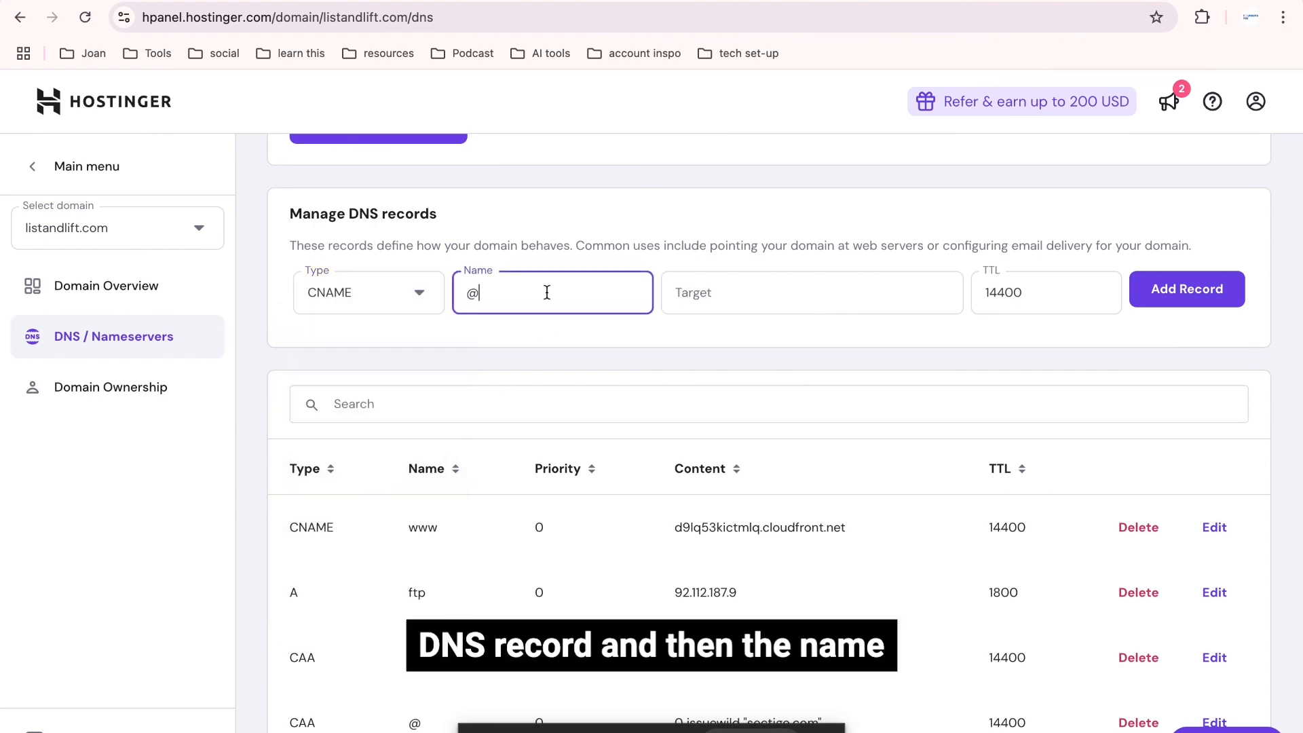
{"action": "key", "text": "BackSpace"}
{"action": "key", "text": "ctrl+v"}
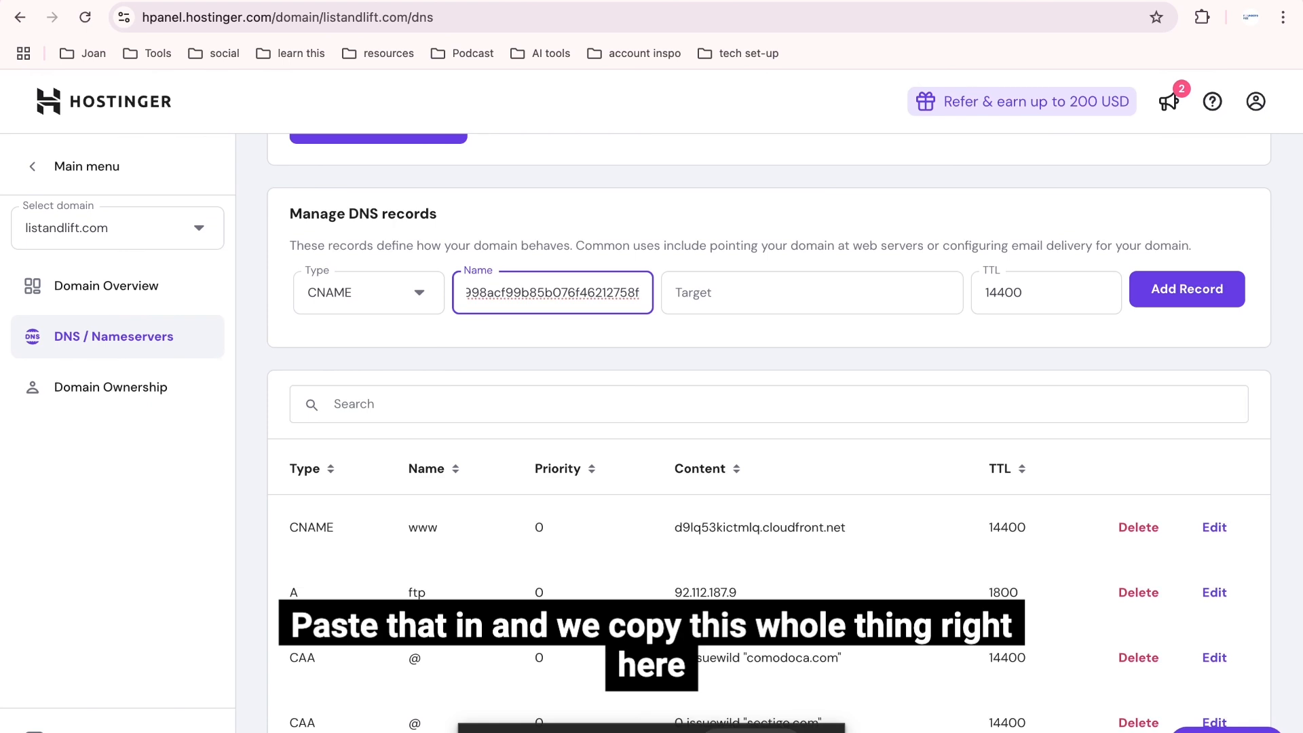
Copy the second record's full acm-validations.aws. target from systeme.io, add the CNAME record with it in Hostinger, and close systeme.io's DNS instructions.
{"action": "left_click", "coordinate": [744, 285]}
{"action": "left_click", "coordinate": [552, 10]}
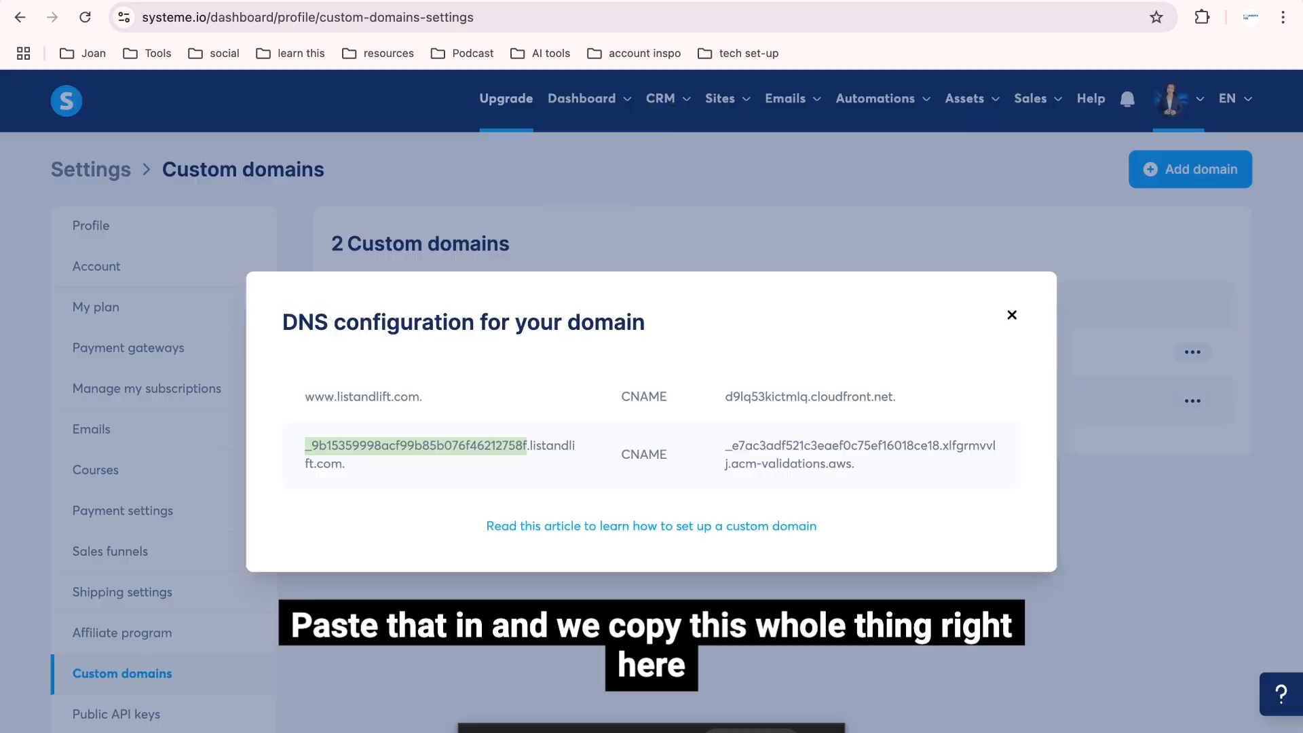
{"action": "left_click_drag", "start_coordinate": [862, 467], "coordinate": [739, 444]}
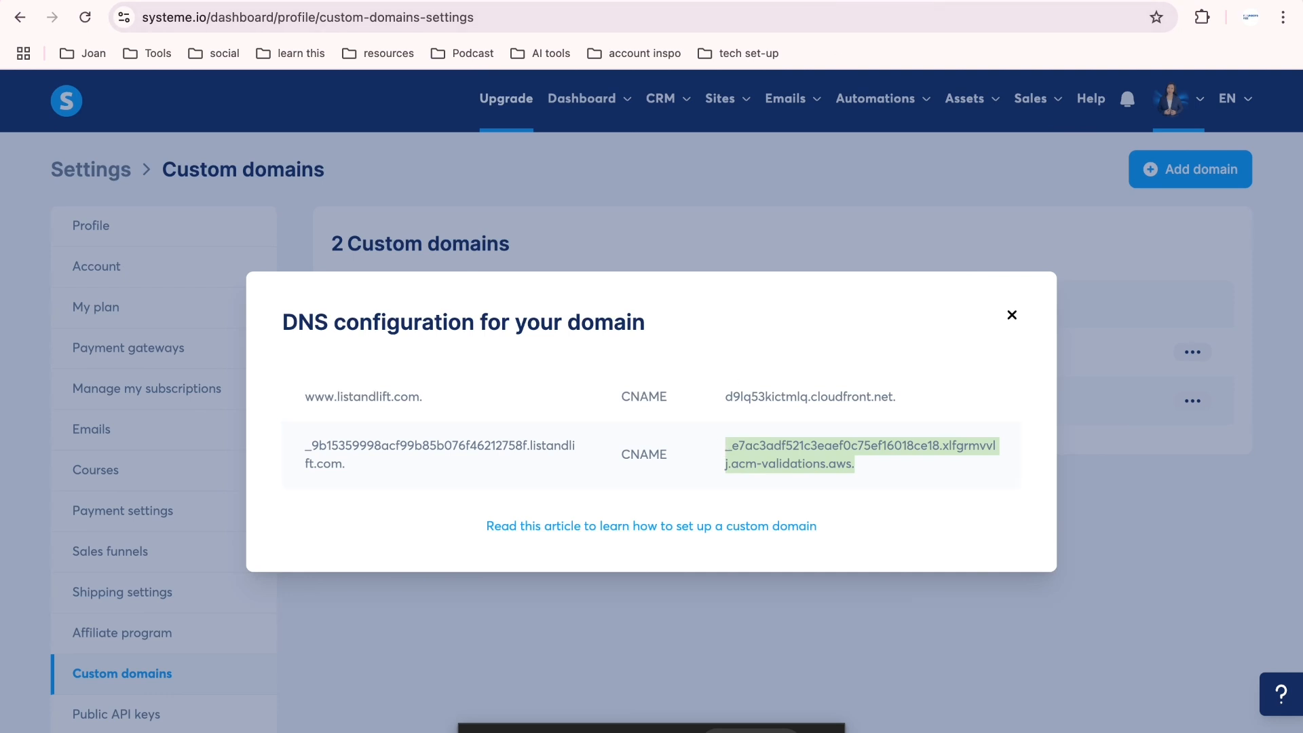
{"action": "left_click", "coordinate": [816, 2]}
{"action": "key", "text": "ctrl+v"}
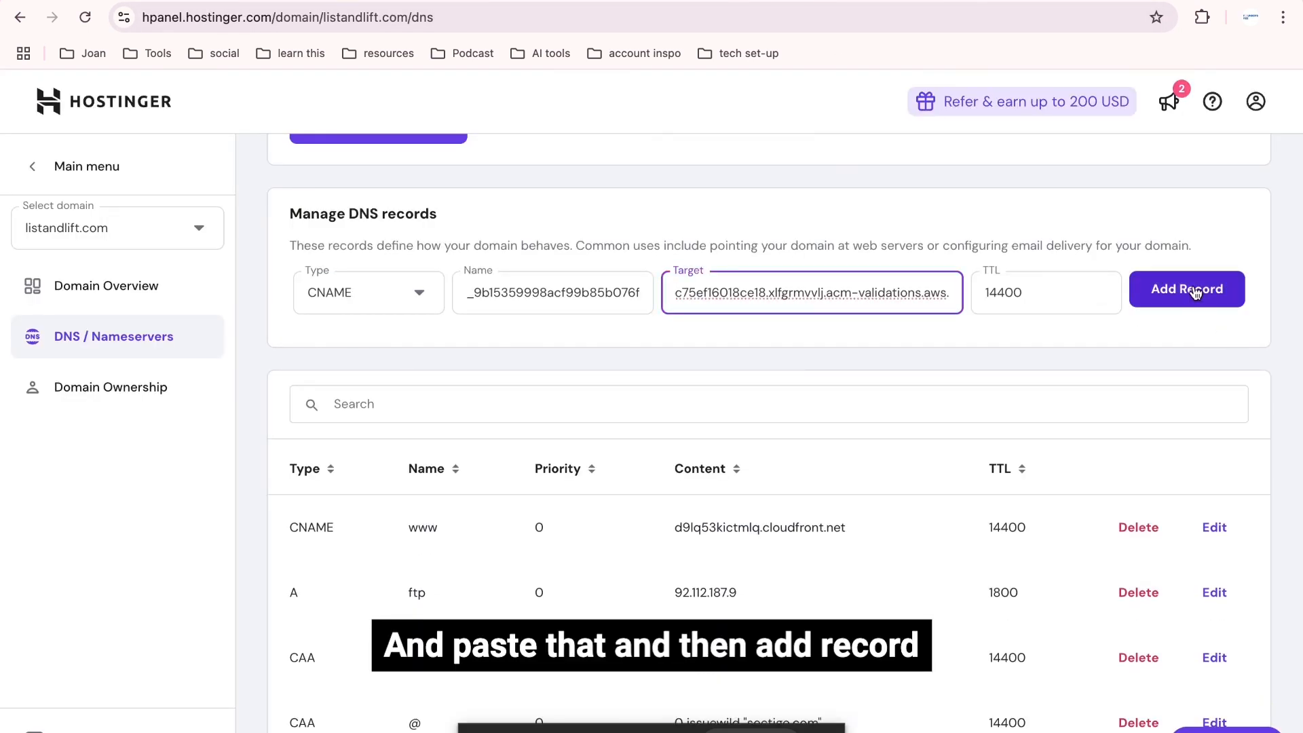
{"action": "left_click", "coordinate": [1187, 290]}
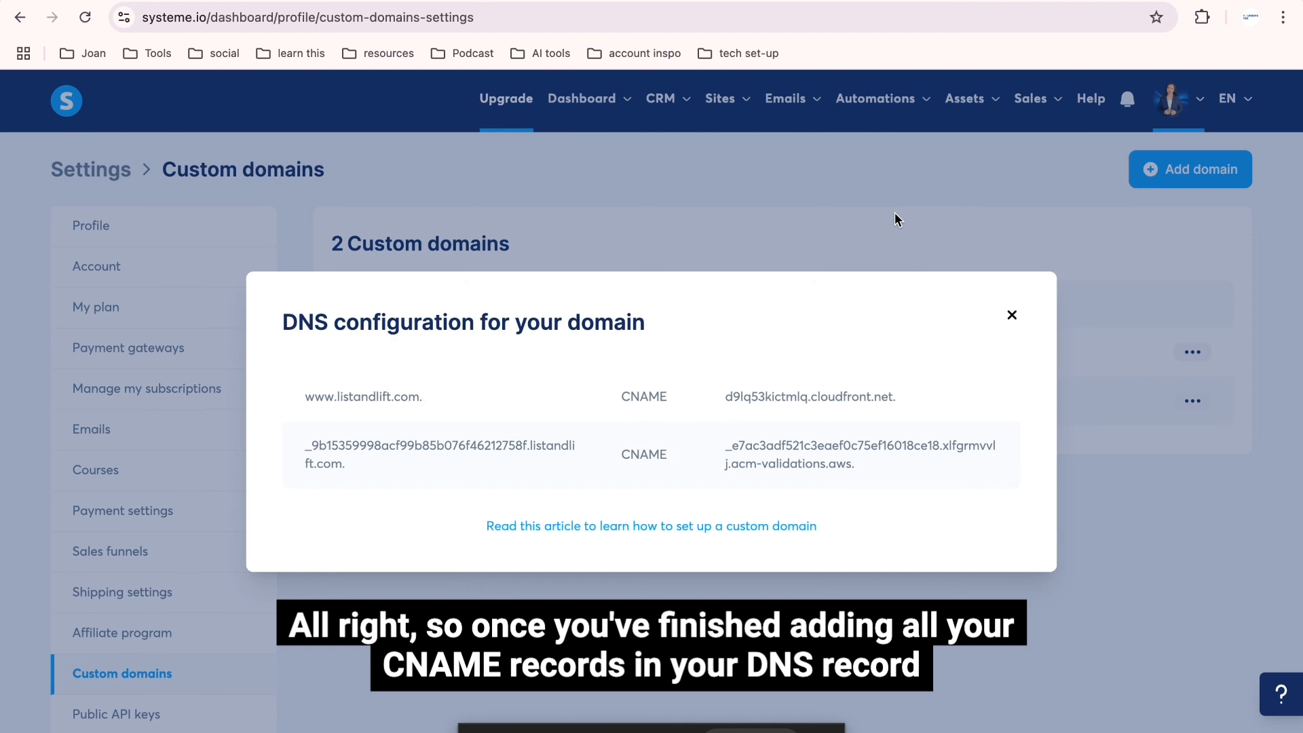
{"action": "left_click", "coordinate": [1012, 317]}
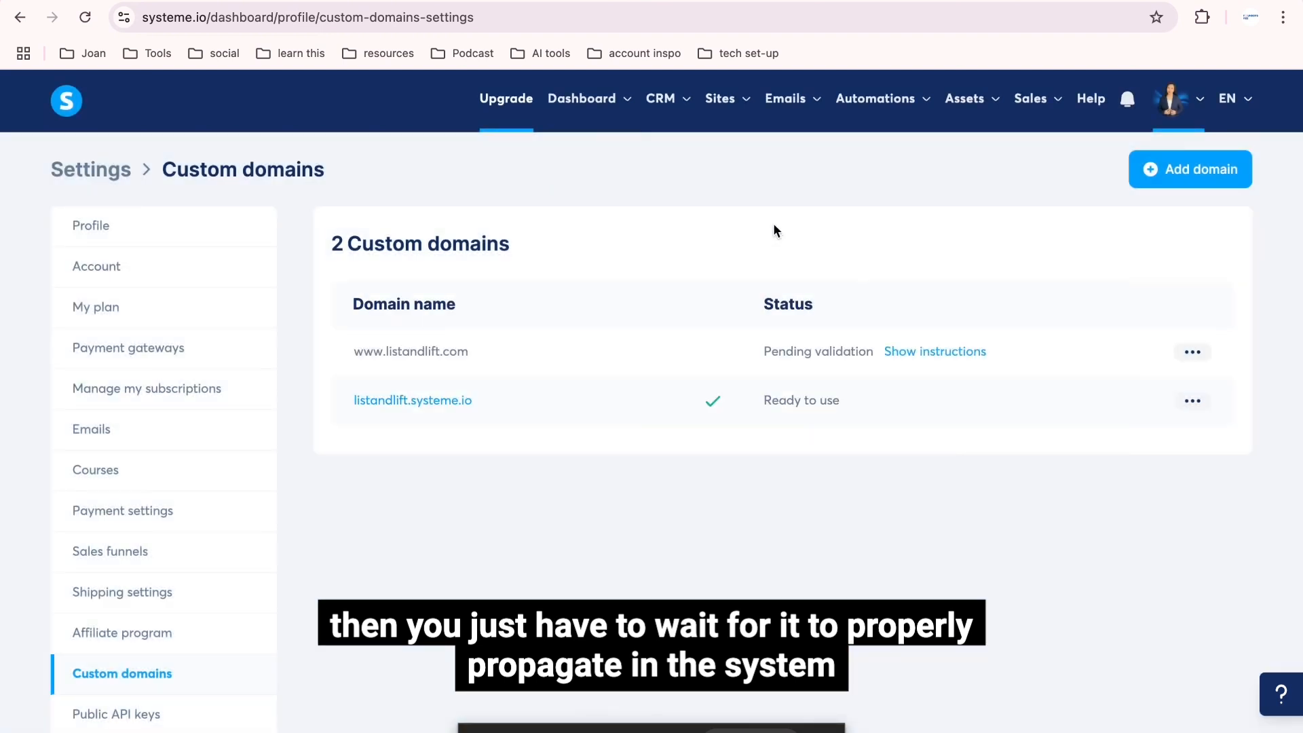